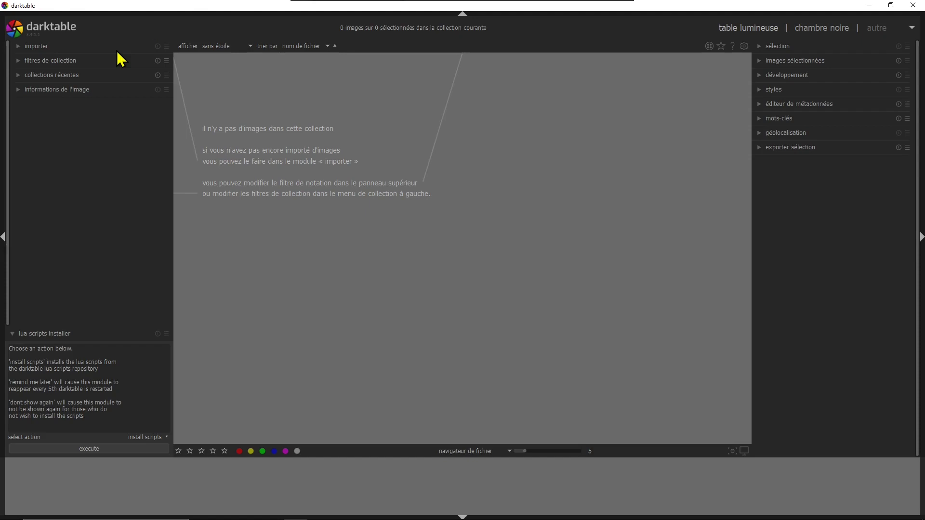
In the general preferences, keep the interface language as français (fr) and set the theme to darktable-elegant-grey.
{"action": "left_click", "coordinate": [744, 46]}
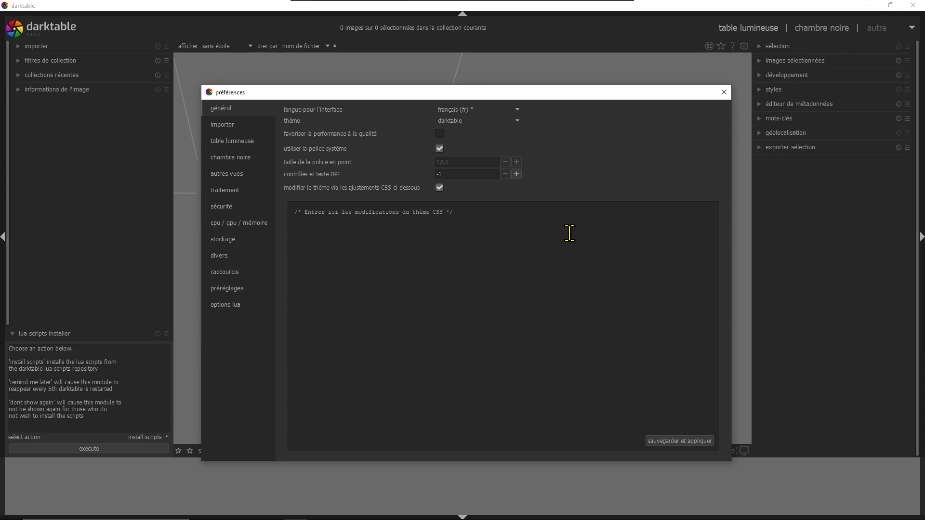
{"action": "left_click", "coordinate": [519, 114]}
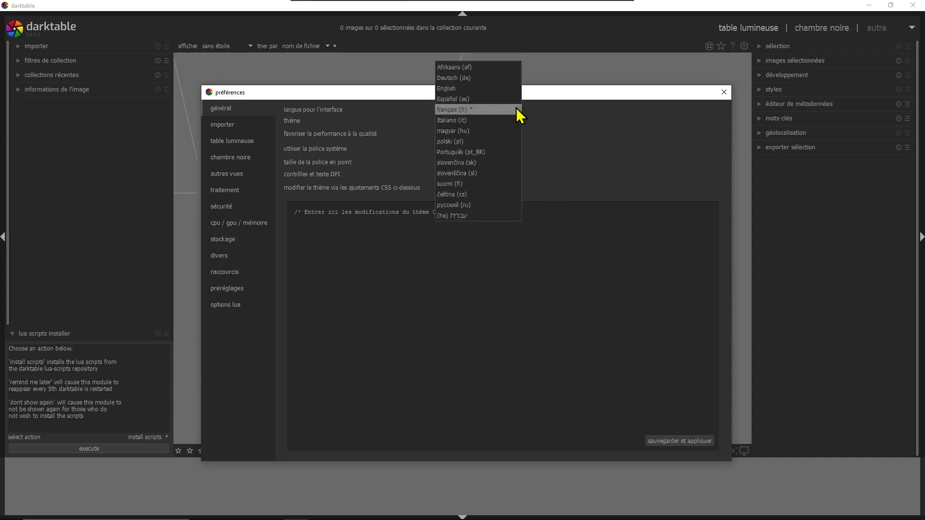
{"action": "left_click", "coordinate": [517, 109]}
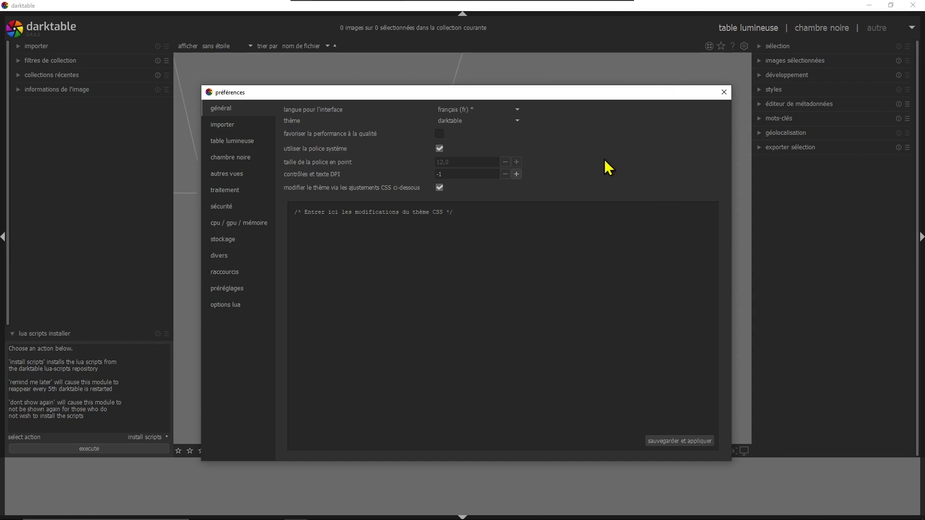
{"action": "left_click", "coordinate": [456, 122]}
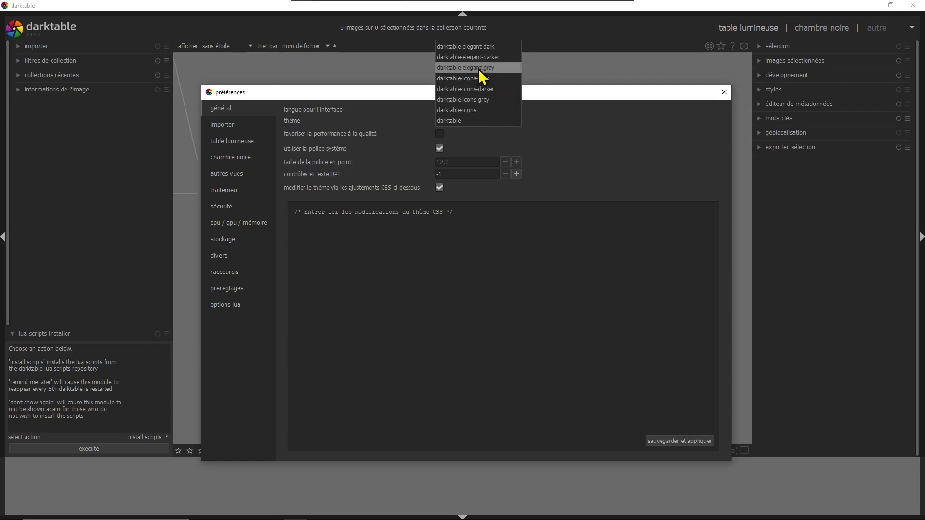
{"action": "left_click", "coordinate": [496, 69]}
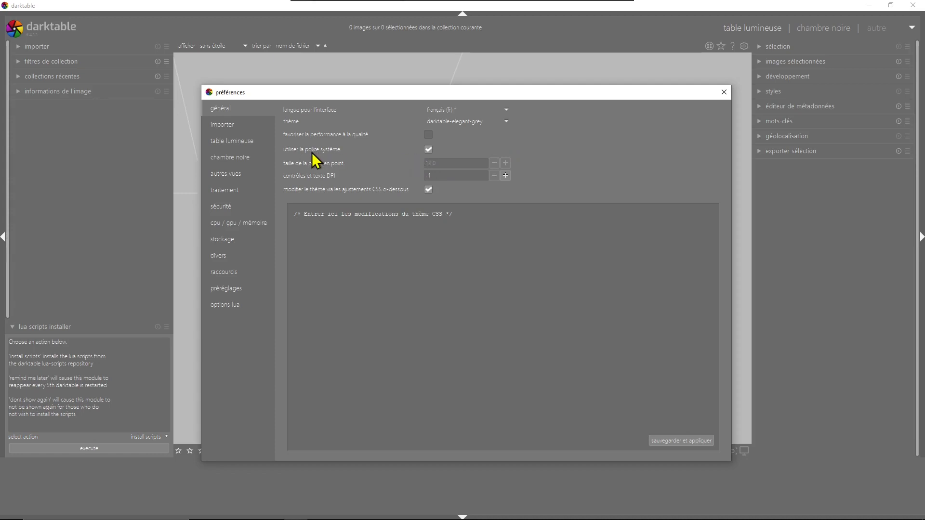
Try custom font sizes of 10 and 14 points with the system font disabled, and re-enable the system font.
{"action": "left_click", "coordinate": [428, 149]}
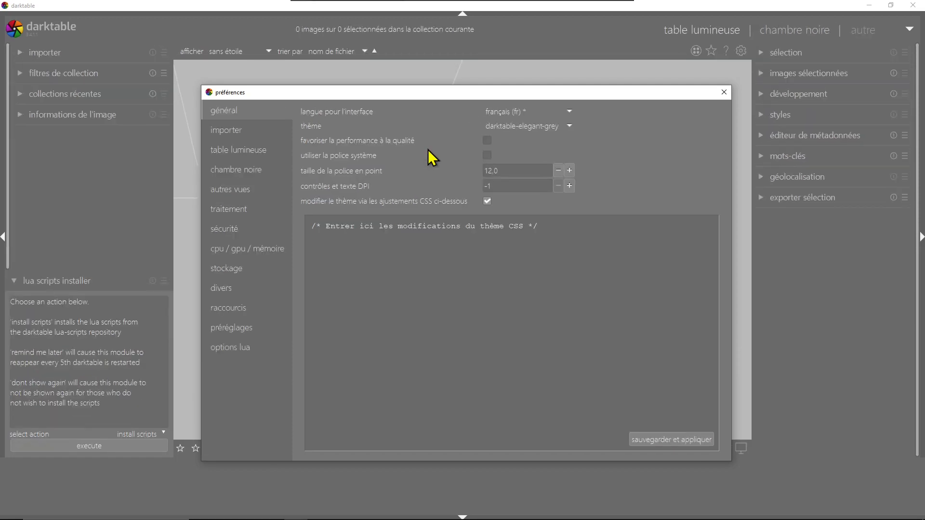
{"action": "left_click", "coordinate": [500, 171]}
{"action": "type", "text": "10"}
{"action": "key", "text": "Return"}
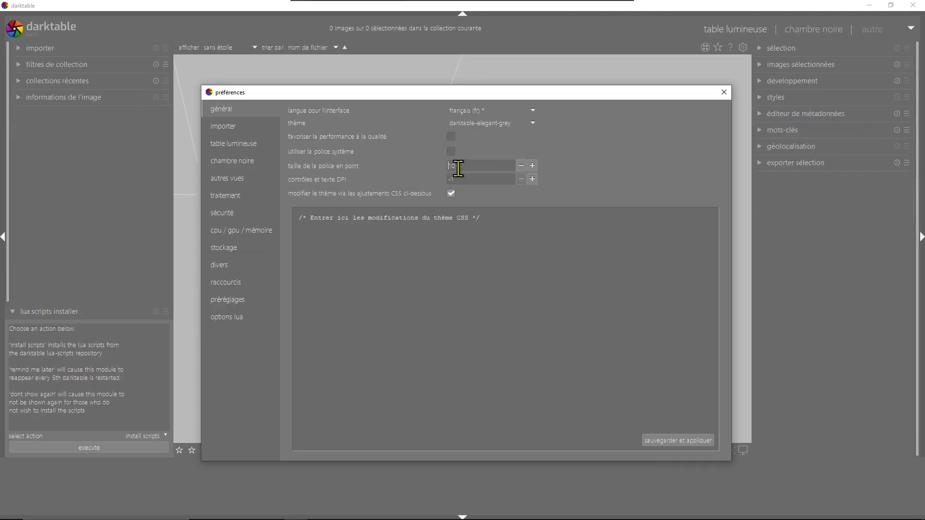
{"action": "double_click", "coordinate": [462, 166]}
{"action": "type", "text": "14,"}
{"action": "key", "text": "Return"}
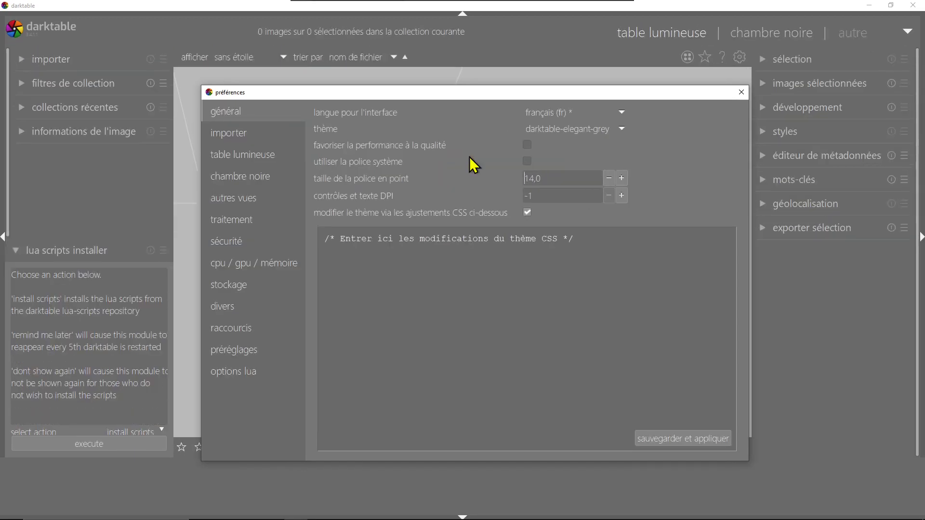
{"action": "left_click", "coordinate": [527, 161]}
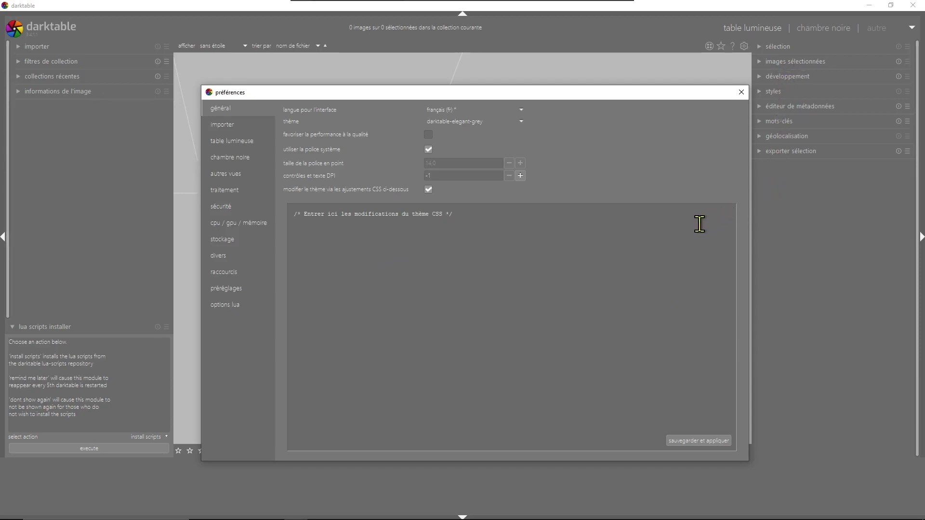
{"action": "key", "text": "alt+Tab"}
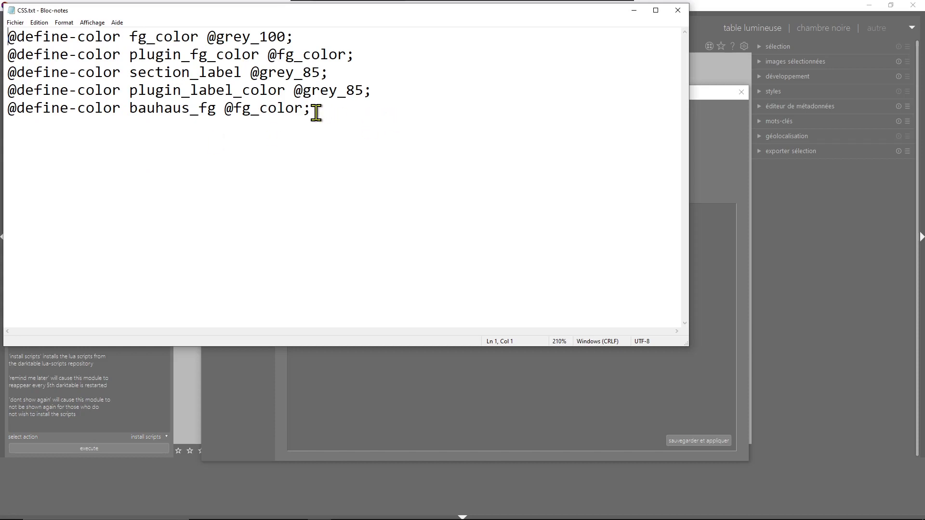
{"action": "left_click_drag", "start_coordinate": [313, 110], "coordinate": [7, 36]}
{"action": "key", "text": "ctrl+c"}
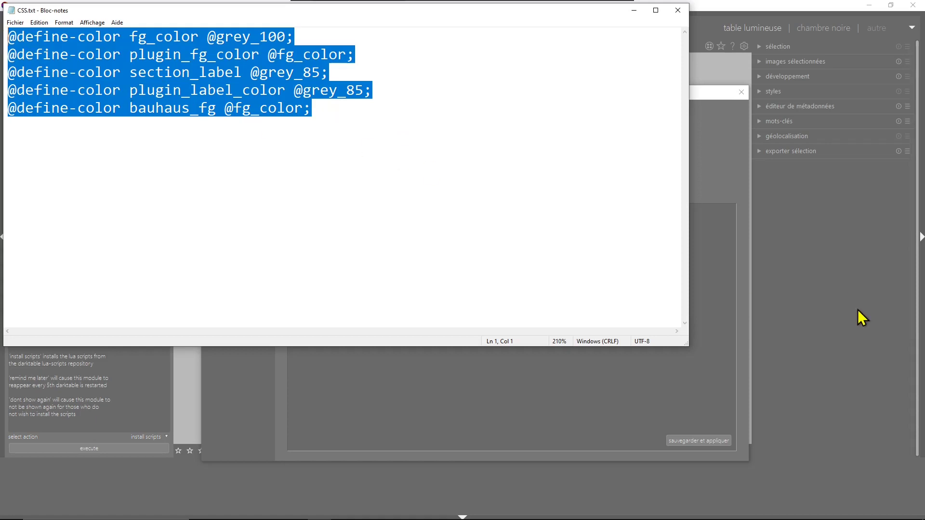
{"action": "left_click", "coordinate": [726, 330]}
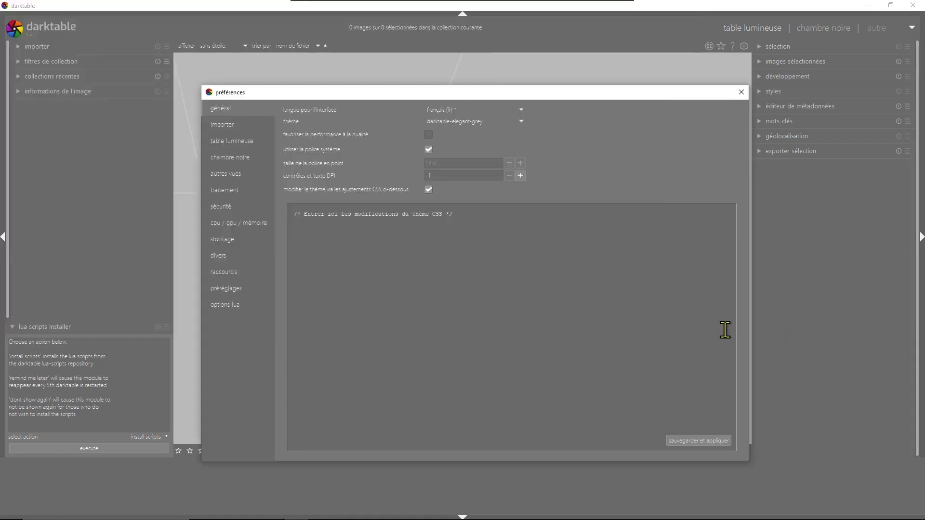
{"action": "left_click", "coordinate": [341, 231]}
{"action": "key", "text": "ctrl+v"}
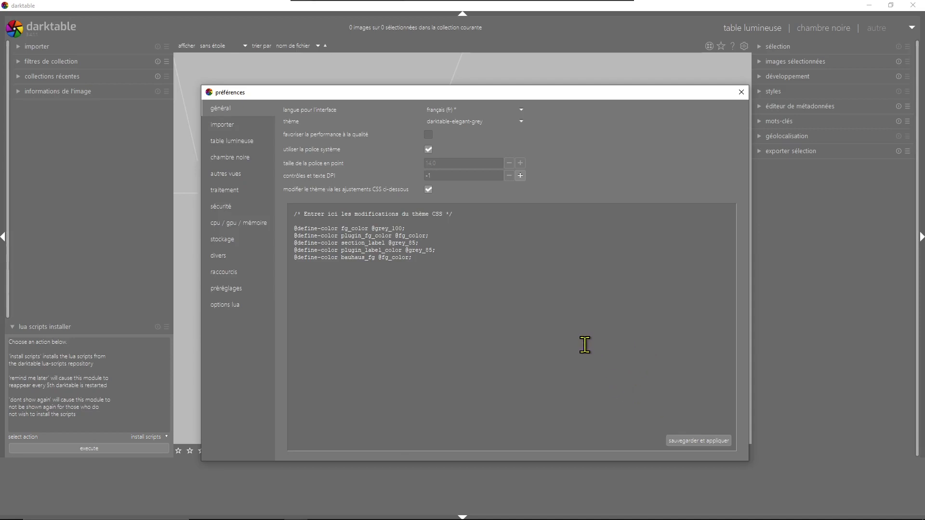
In the import preferences, enable ignoring JPEG files when importing a folder and importing folders recursively.
{"action": "left_click", "coordinate": [243, 128]}
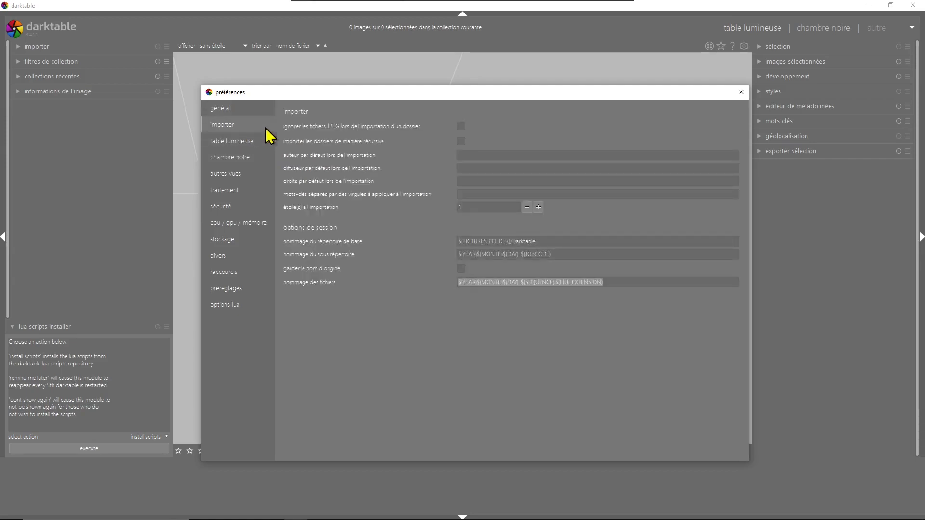
{"action": "left_click", "coordinate": [460, 126]}
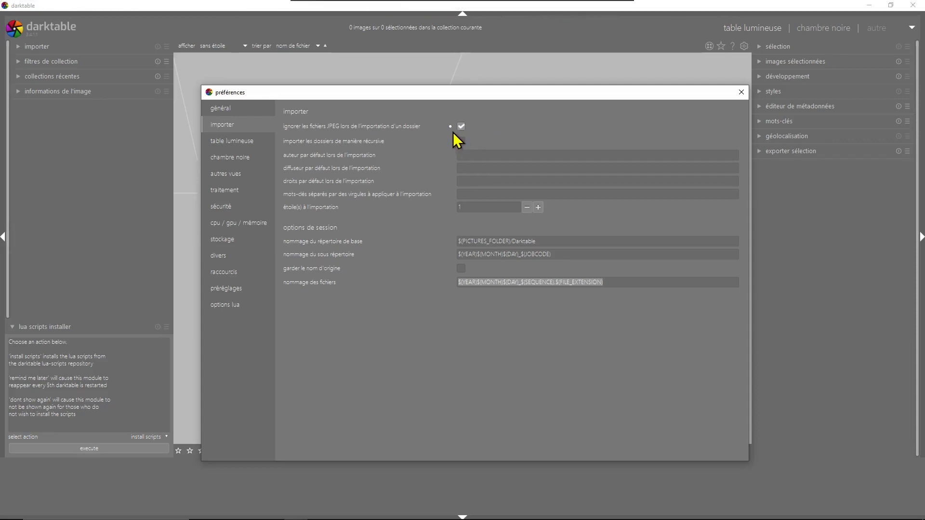
{"action": "mouse_move", "coordinate": [449, 129]}
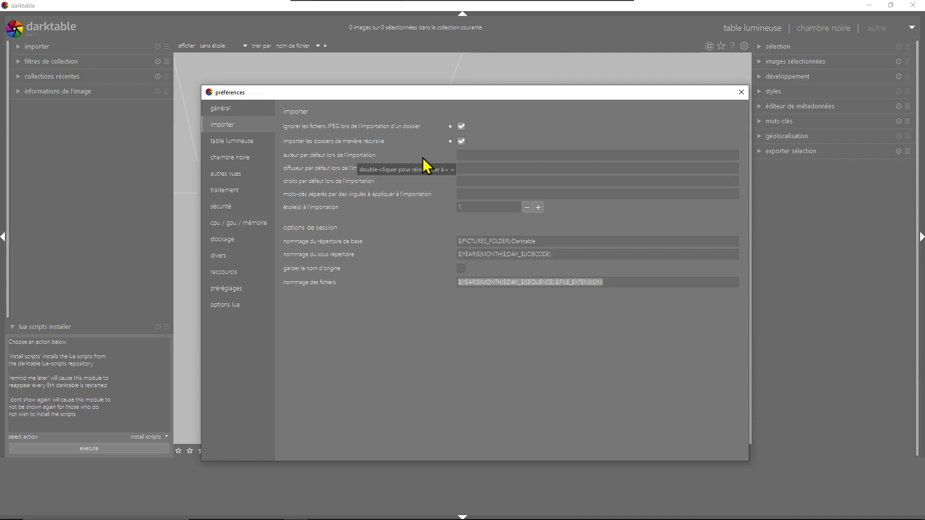
Enter the photographer's full name as the default author applied on import.
{"action": "left_click", "coordinate": [459, 156]}
{"action": "type", "text": "Jerome Daummu"}
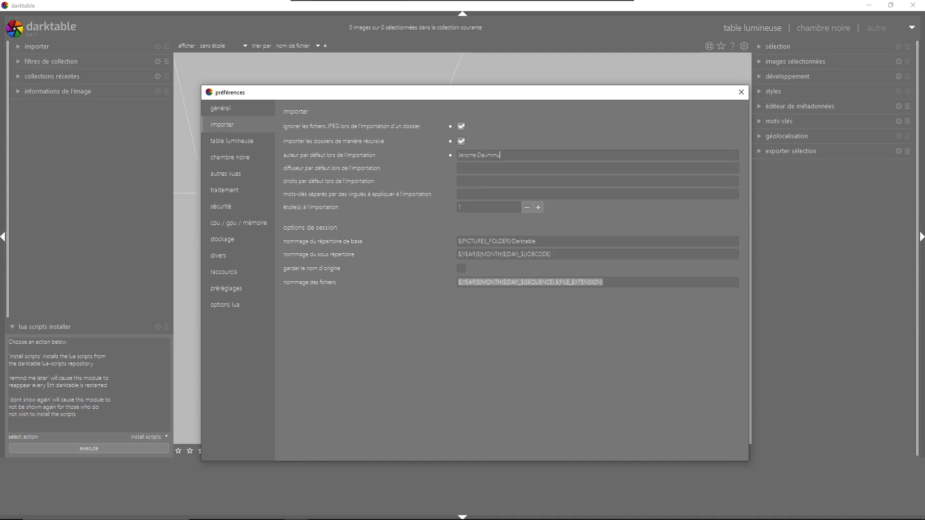
{"action": "key", "text": "BackSpace"}
{"action": "key", "text": "BackSpace"}
{"action": "type", "text": "ur"}
{"action": "left_click", "coordinate": [465, 168]}
{"action": "type", "text": "www"}
{"action": "type", "text": ".riedp"}
{"action": "type", "text": "Tousdroit"}
{"action": "type", "text": "s réservé"}
{"action": "type", "text": "s"}
{"action": "left_click", "coordinate": [468, 181]}
{"action": "left_click", "coordinate": [485, 194]}
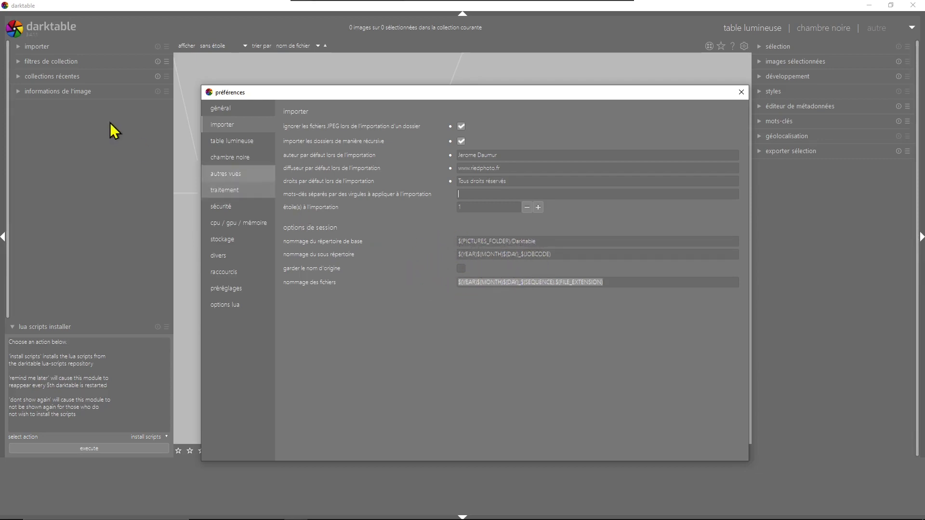
Set the lighttable preferences to 3 displayed folder levels, film rolls sorted by "dossier", and single-click use of collections.
{"action": "left_click", "coordinate": [229, 141]}
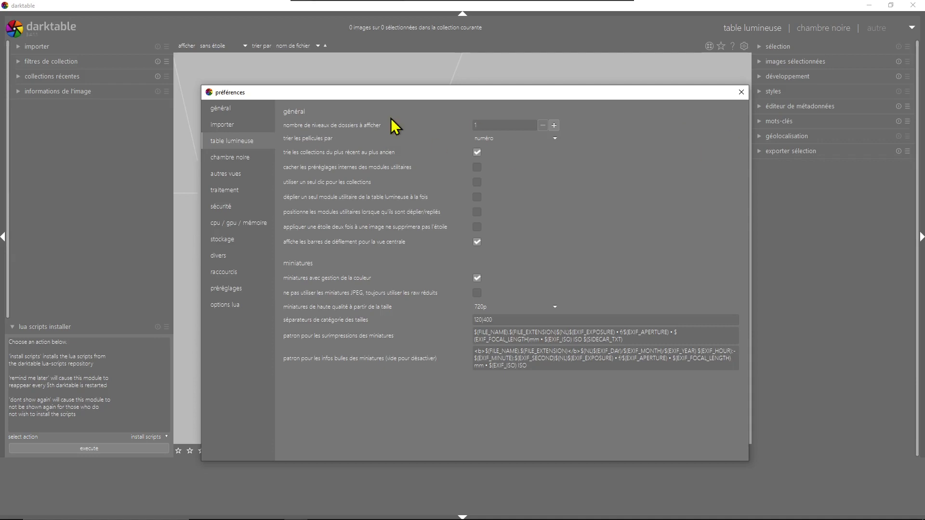
{"action": "left_click", "coordinate": [553, 125]}
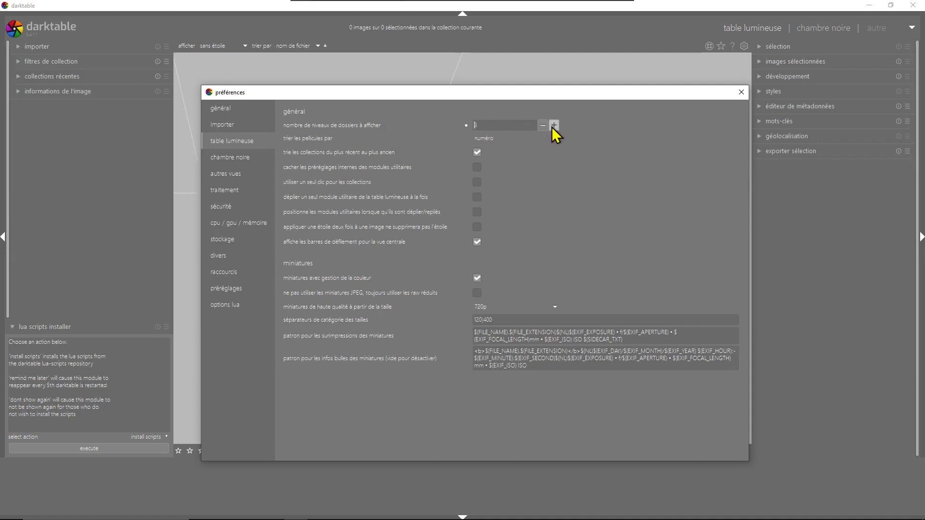
{"action": "left_click", "coordinate": [554, 125]}
{"action": "left_click", "coordinate": [550, 141]}
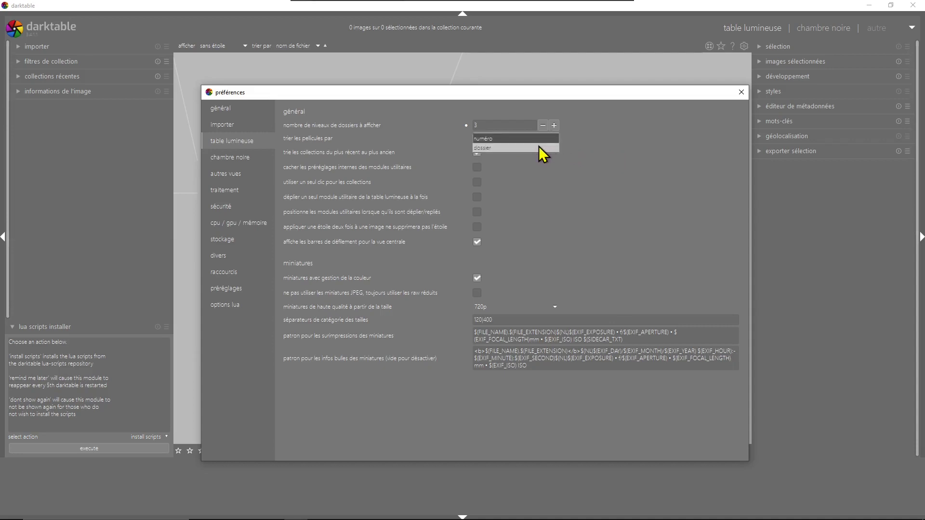
{"action": "left_click", "coordinate": [539, 147]}
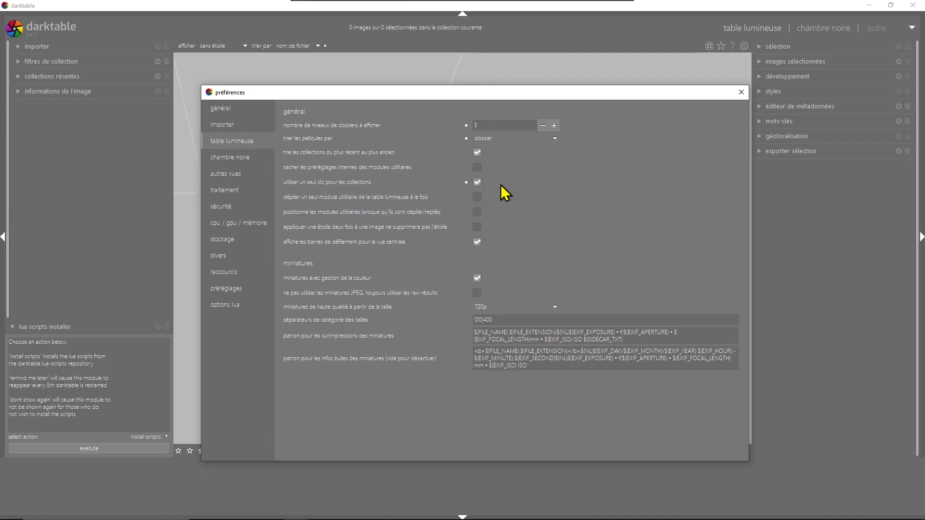
Enable the option so applying one star twice does not remove the star, and open the darkroom preferences.
{"action": "left_click", "coordinate": [476, 240]}
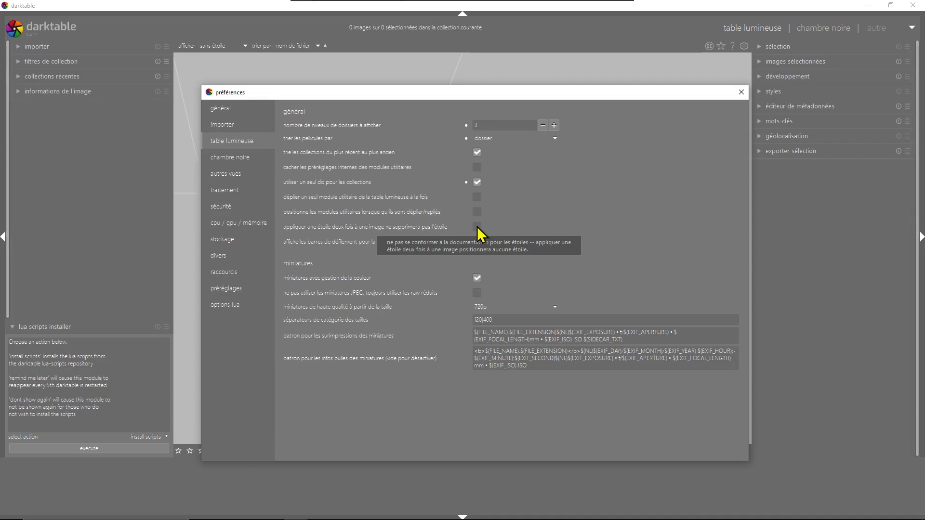
{"action": "left_click", "coordinate": [478, 227]}
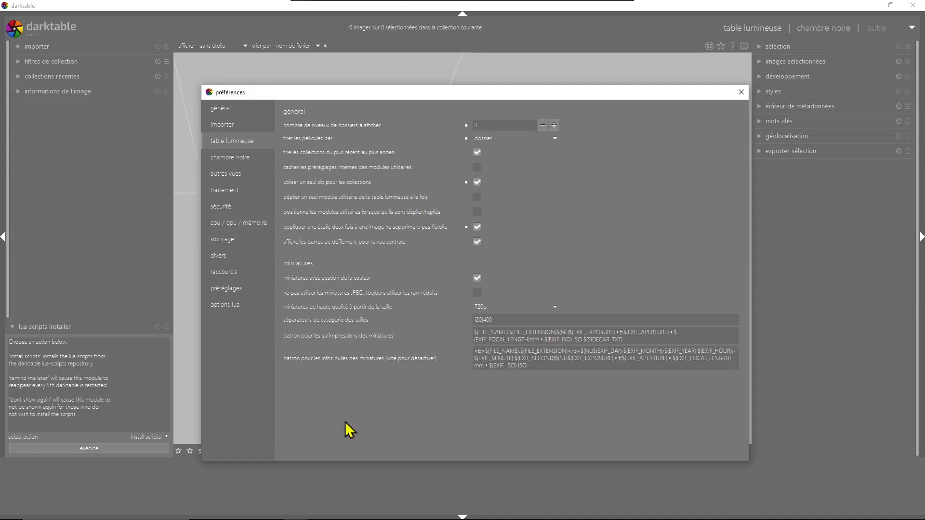
{"action": "left_click", "coordinate": [246, 164]}
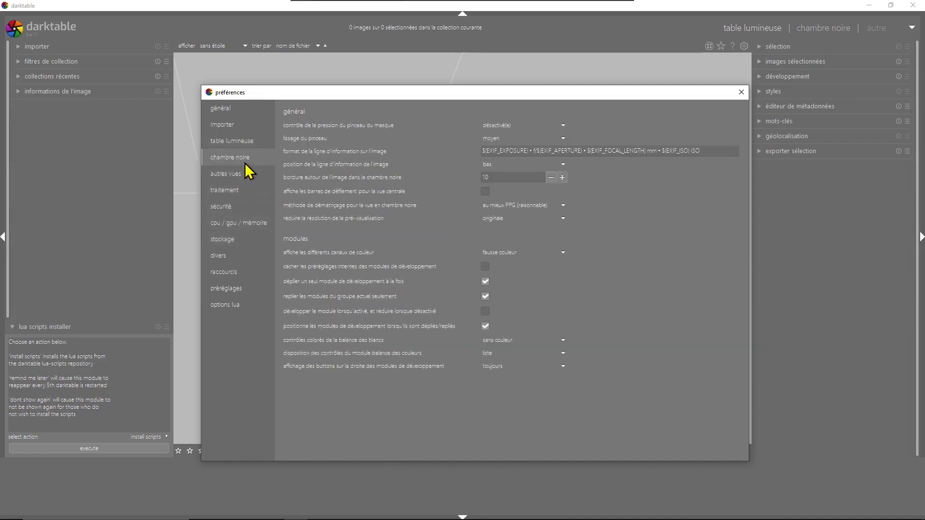
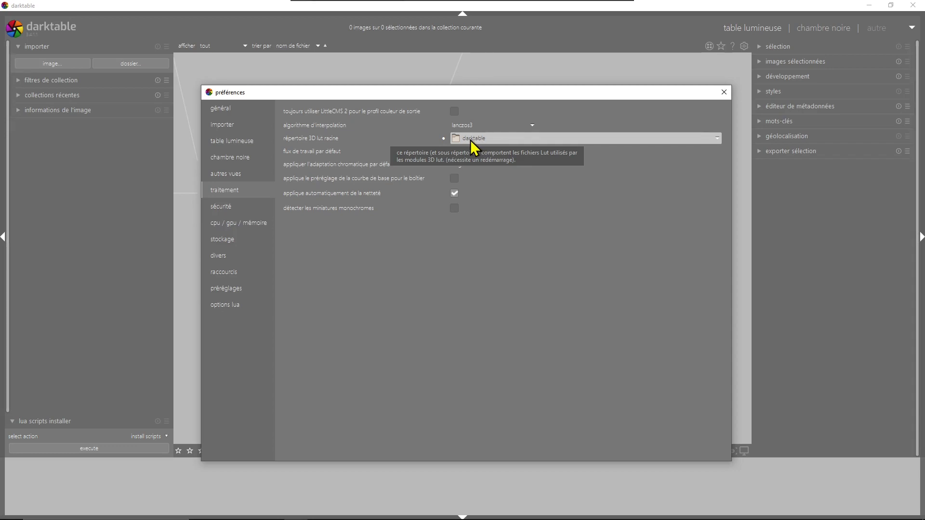
Set the 3D LUT root folder in the processing preferences to the LUT folder inside Images.
{"action": "left_click", "coordinate": [469, 140]}
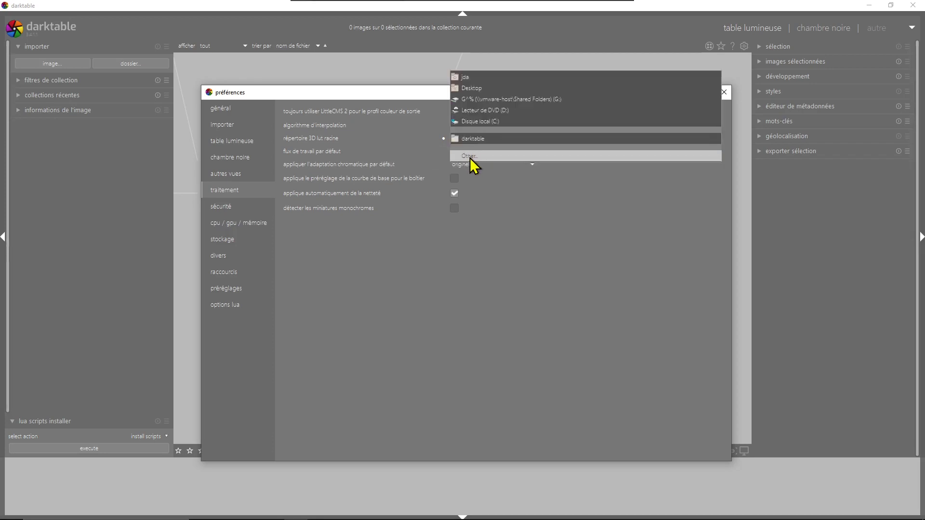
{"action": "left_click", "coordinate": [468, 156]}
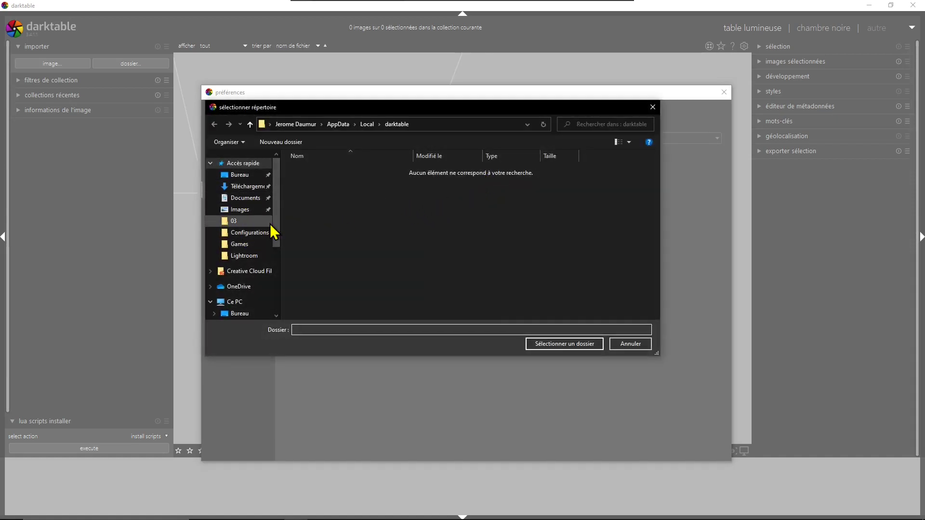
{"action": "left_click_drag", "start_coordinate": [275, 211], "coordinate": [274, 253]}
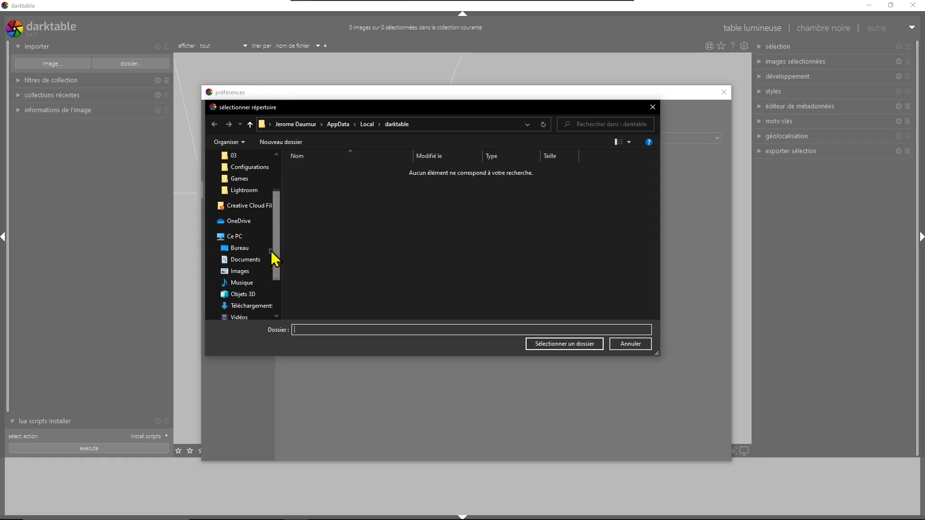
{"action": "left_click", "coordinate": [239, 271]}
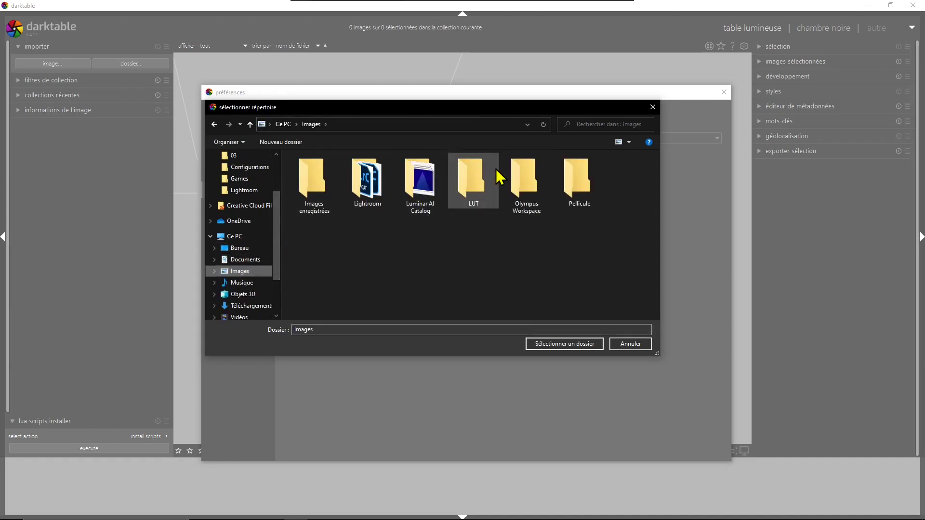
{"action": "left_click", "coordinate": [477, 179]}
{"action": "double_click", "coordinate": [477, 180]}
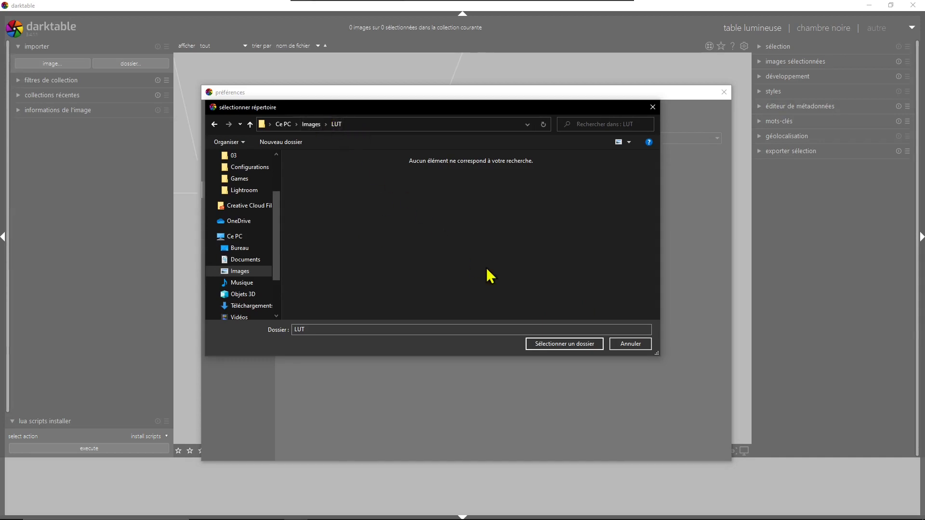
{"action": "left_click", "coordinate": [576, 345]}
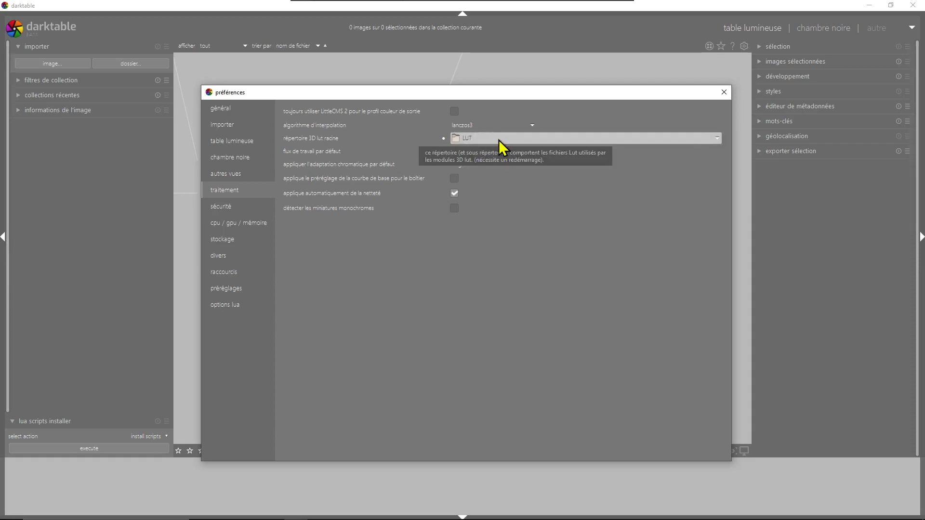
Keep the default workflow at "relatif à l'affichage", enable the camera-specific base curve preset, and close the preferences.
{"action": "left_click", "coordinate": [485, 159]}
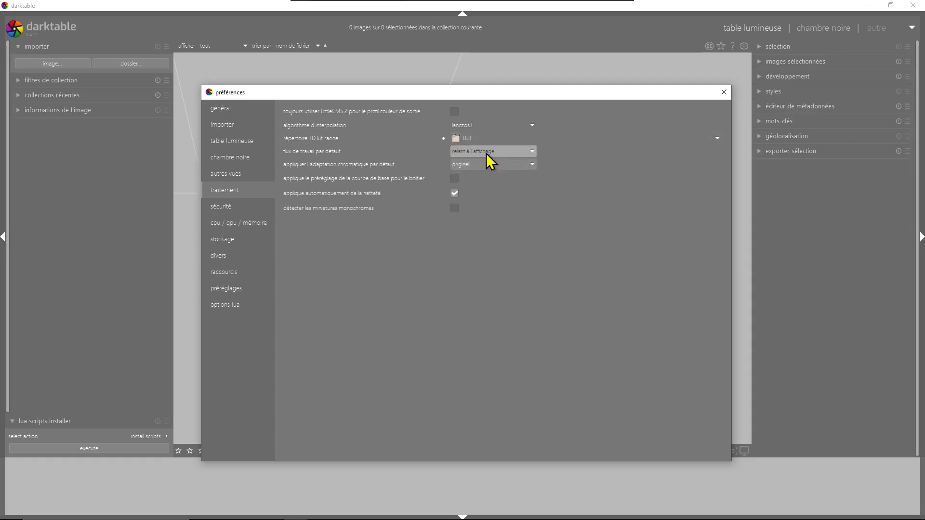
{"action": "left_click", "coordinate": [486, 153]}
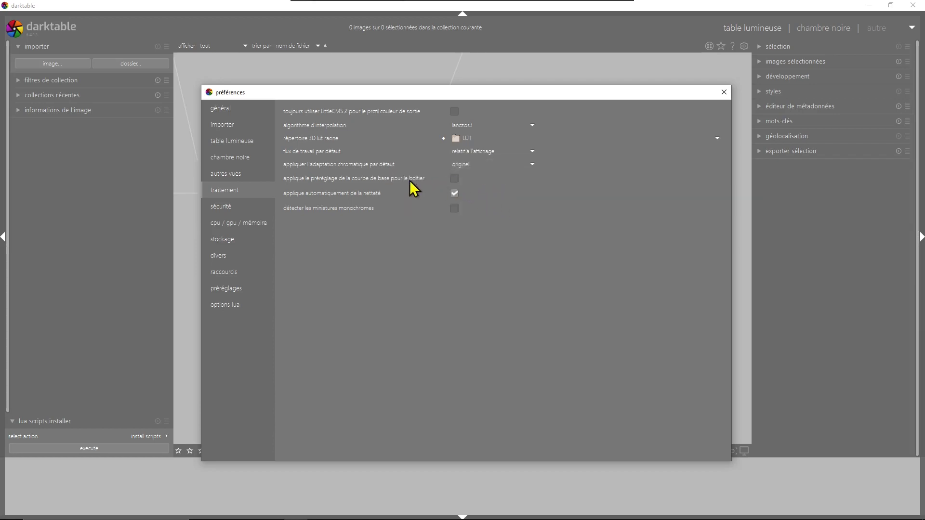
{"action": "left_click", "coordinate": [448, 186]}
{"action": "left_click", "coordinate": [455, 179]}
{"action": "left_click", "coordinate": [724, 91]}
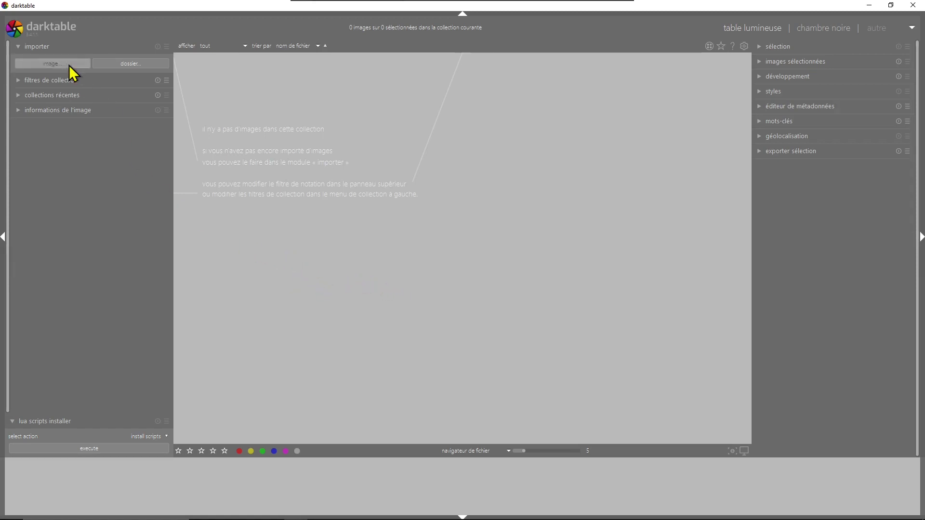
Import the images from the Desktop folder "Formation Darktable".
{"action": "left_click", "coordinate": [36, 48]}
{"action": "left_click", "coordinate": [35, 48]}
{"action": "left_click", "coordinate": [120, 64]}
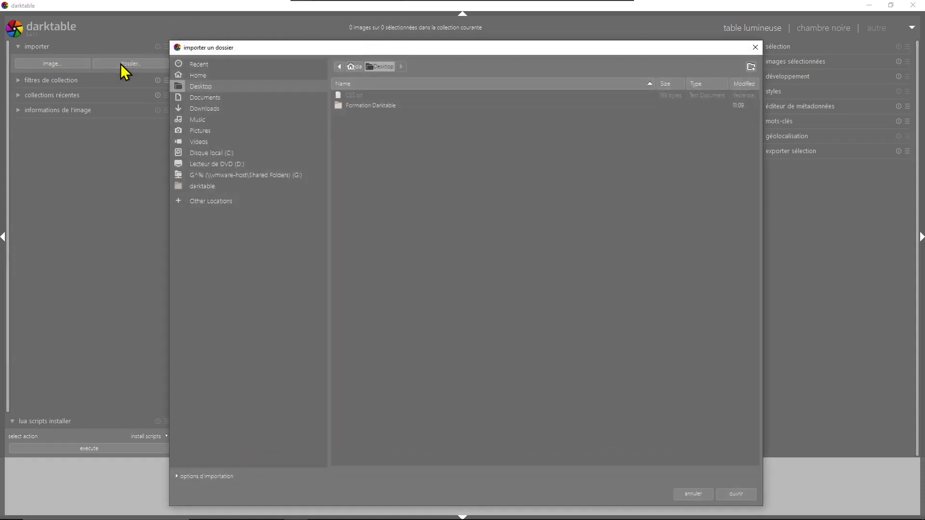
{"action": "double_click", "coordinate": [379, 106]}
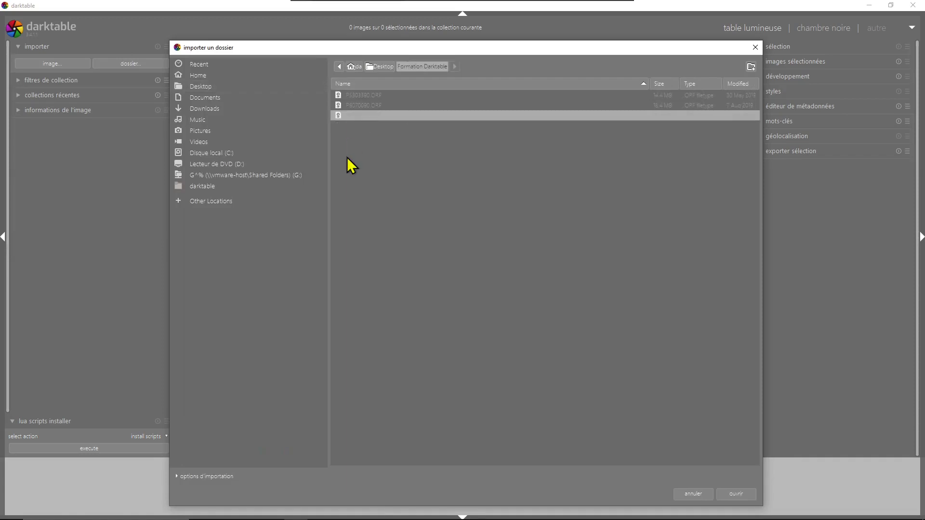
{"action": "left_click", "coordinate": [731, 499]}
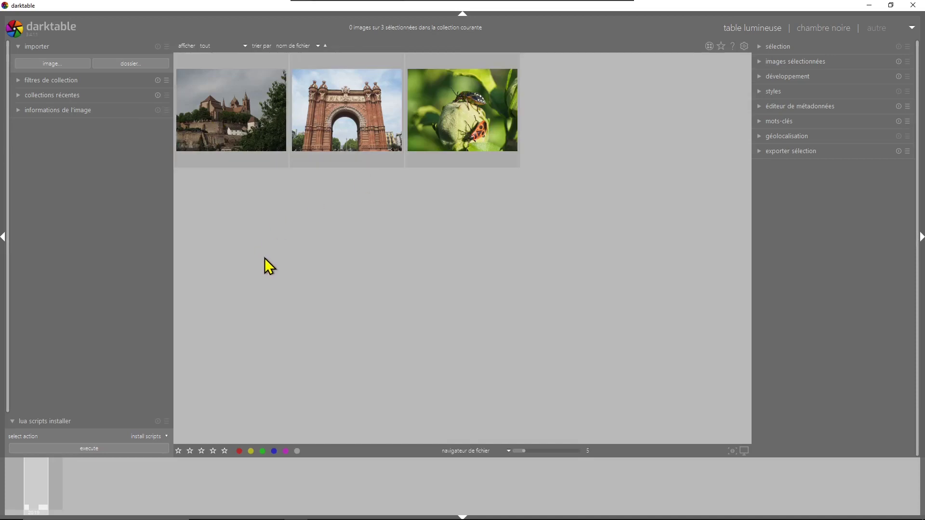
Select the photo of the two insects on a green bud and open it in the darkroom.
{"action": "left_click", "coordinate": [456, 117]}
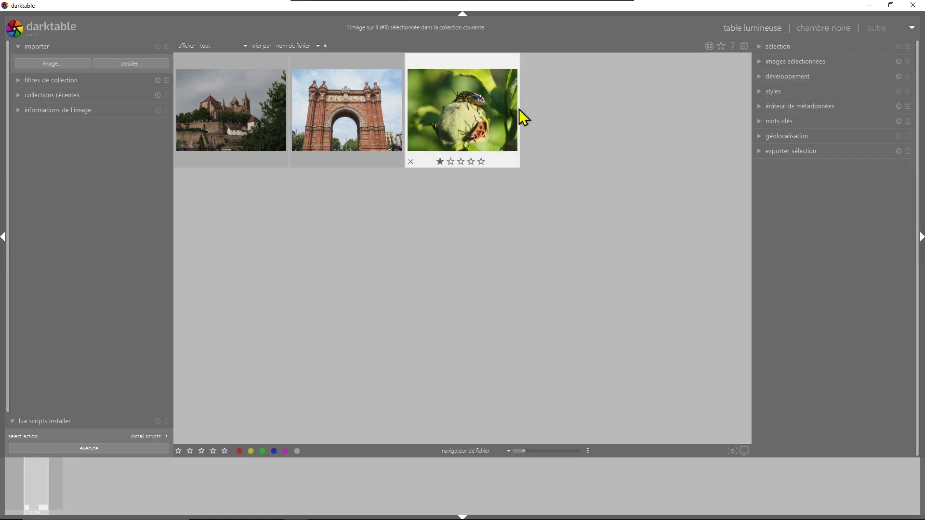
{"action": "mouse_move", "coordinate": [472, 107]}
{"action": "double_click", "coordinate": [485, 121]}
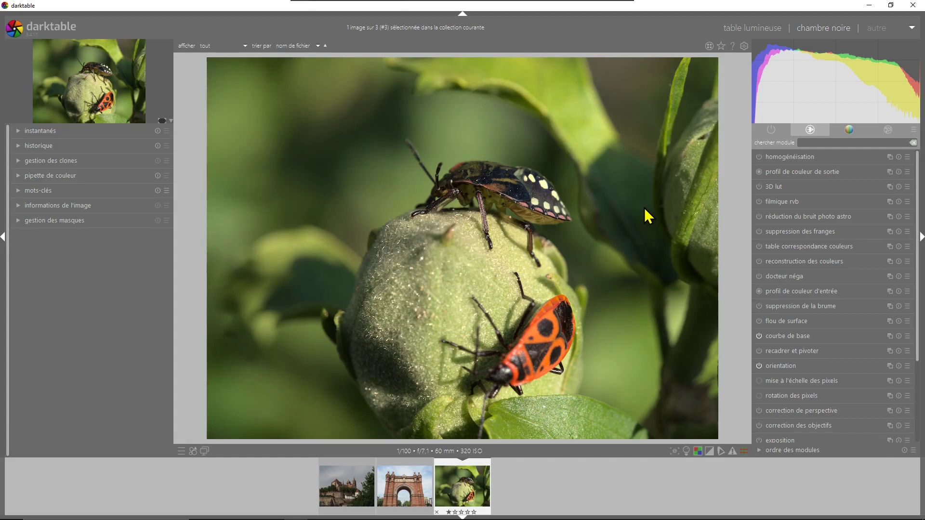
Switch the histogram to linear display mode.
{"action": "mouse_move", "coordinate": [826, 93]}
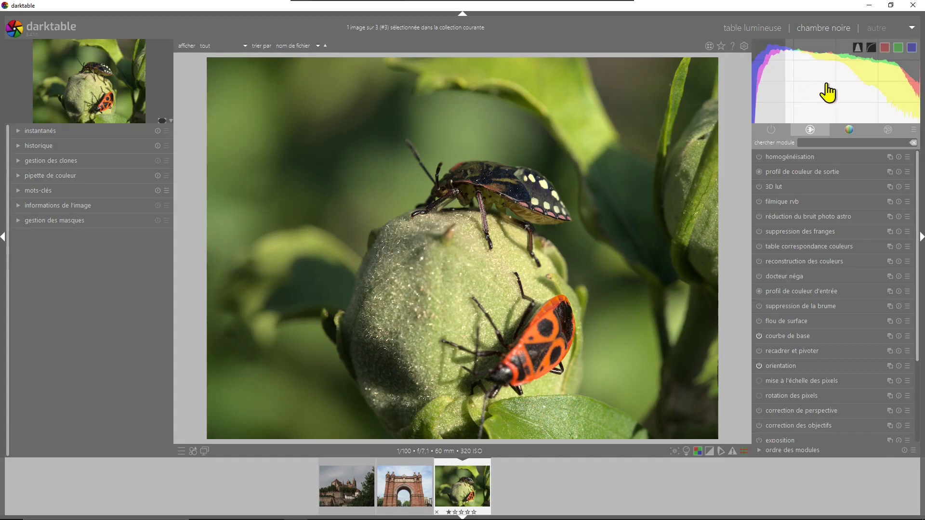
{"action": "left_click", "coordinate": [872, 47]}
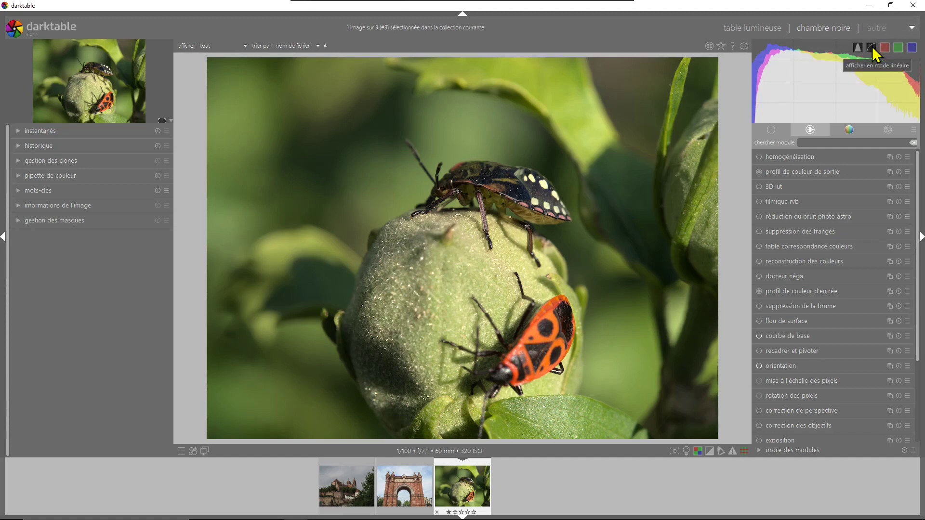
{"action": "left_click", "coordinate": [871, 47]}
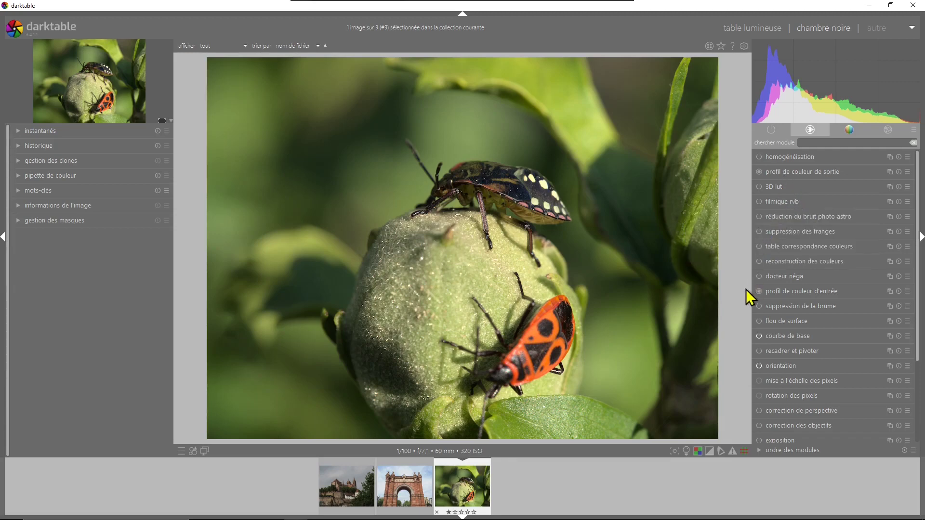
Set the clipping warning's "seuil de troncature" to "luminance seulement", preview it on the photo and turn the indicator off.
{"action": "right_click", "coordinate": [711, 454]}
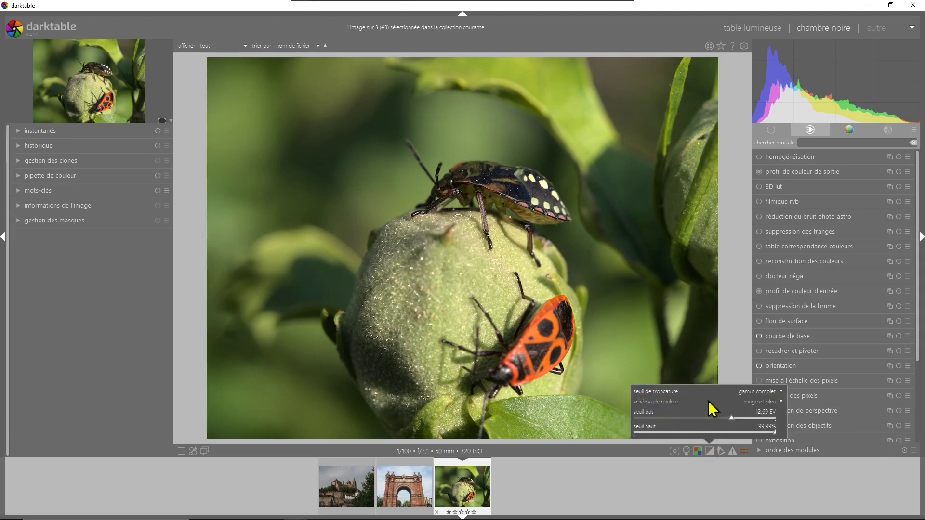
{"action": "left_click", "coordinate": [773, 394]}
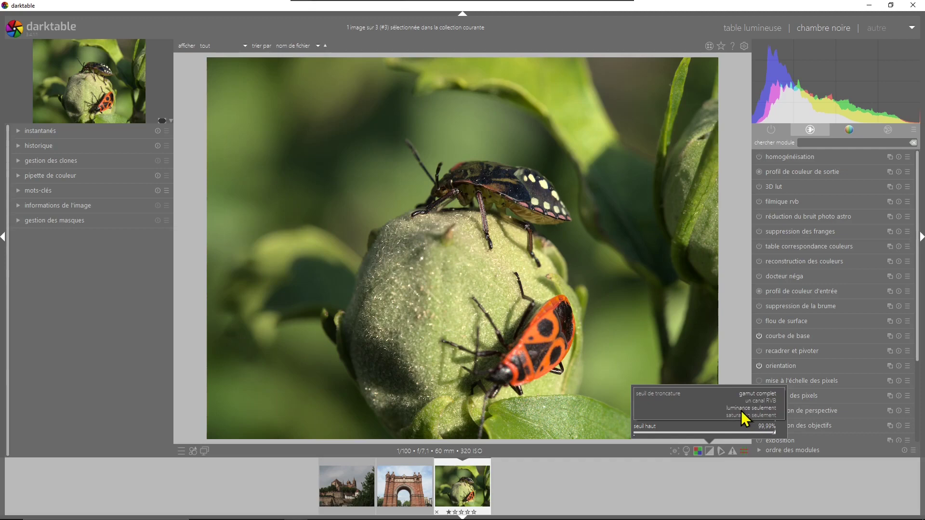
{"action": "left_click", "coordinate": [763, 409]}
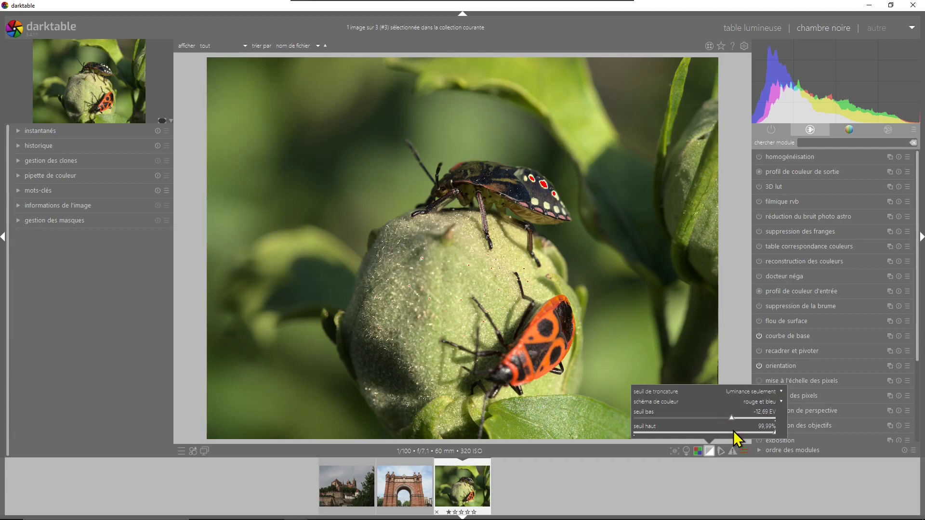
{"action": "left_click", "coordinate": [710, 452]}
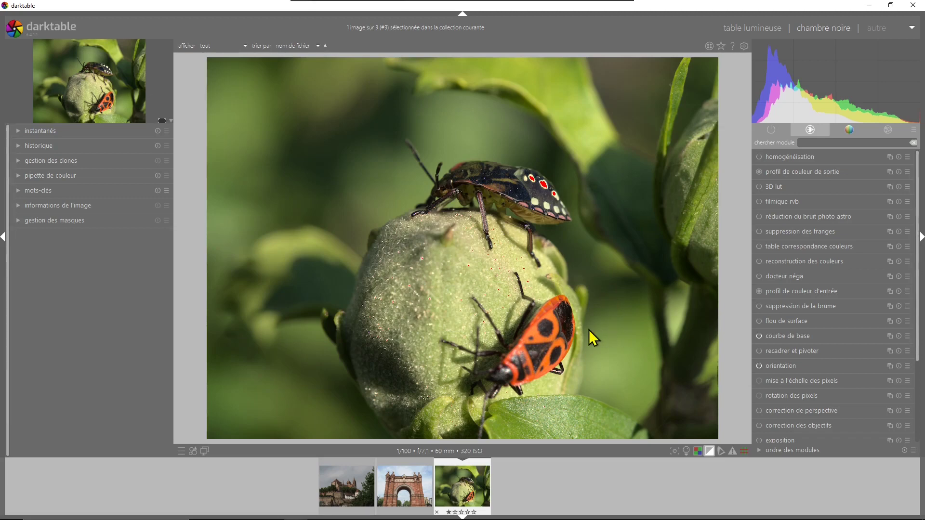
{"action": "left_click", "coordinate": [709, 452]}
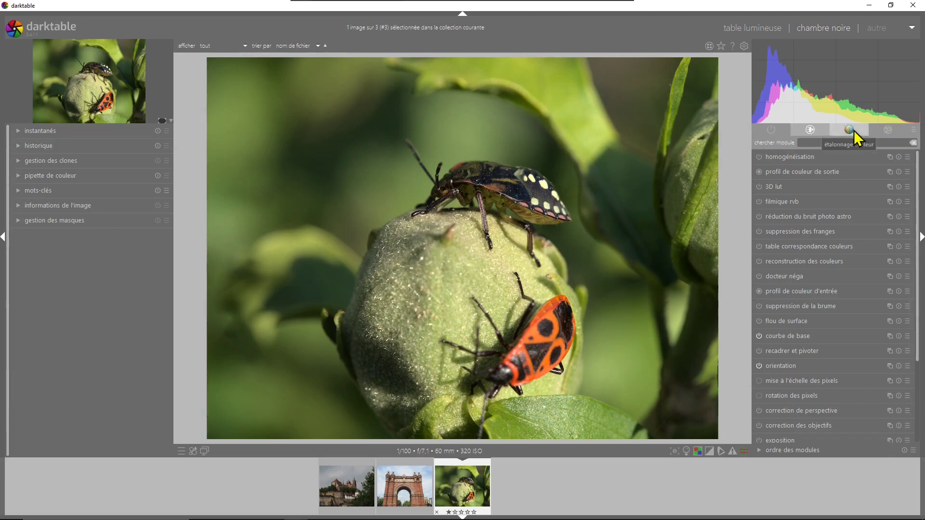
Examine the darkroom module lists for the active, technique, "étalonnage couleur" and effects groups, returning to the technique group.
{"action": "left_click", "coordinate": [771, 130]}
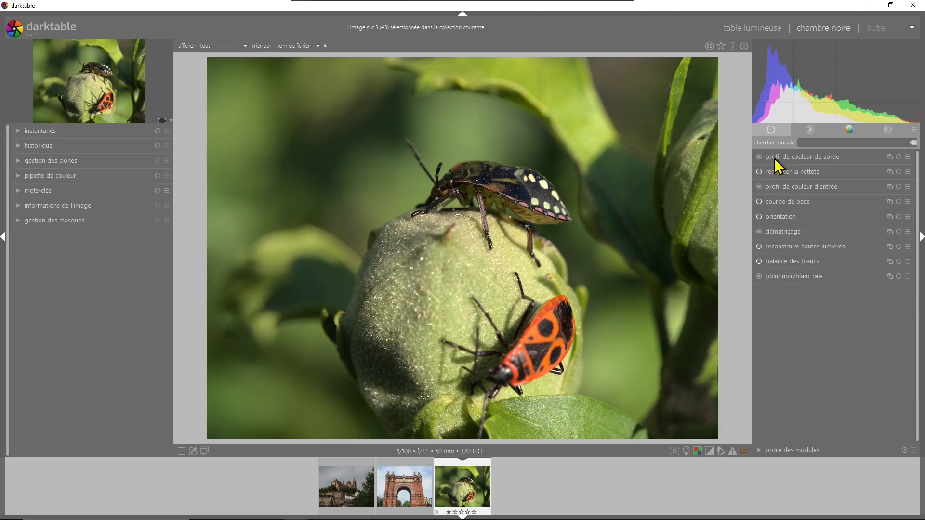
{"action": "mouse_move", "coordinate": [774, 161]}
{"action": "mouse_move", "coordinate": [803, 204]}
{"action": "left_click", "coordinate": [811, 135]}
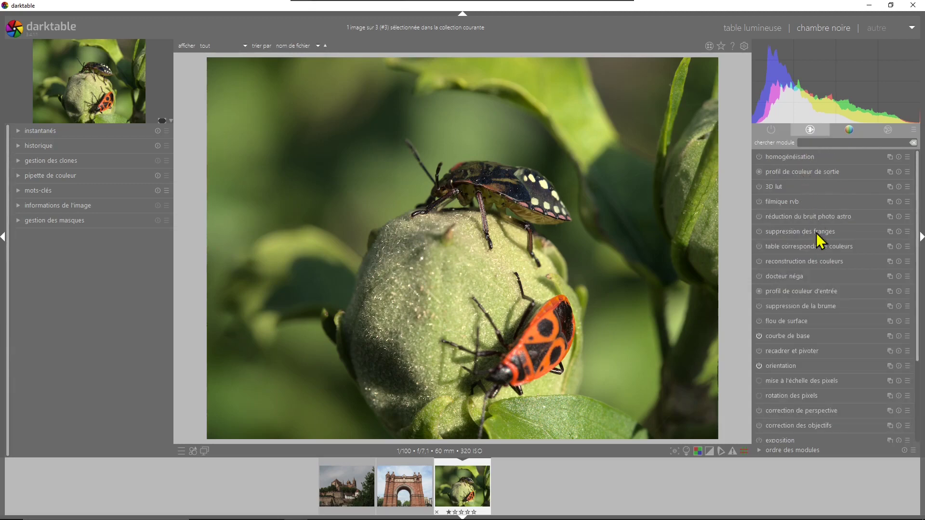
{"action": "left_click_drag", "start_coordinate": [919, 308], "coordinate": [863, 144]}
{"action": "left_click", "coordinate": [849, 134]}
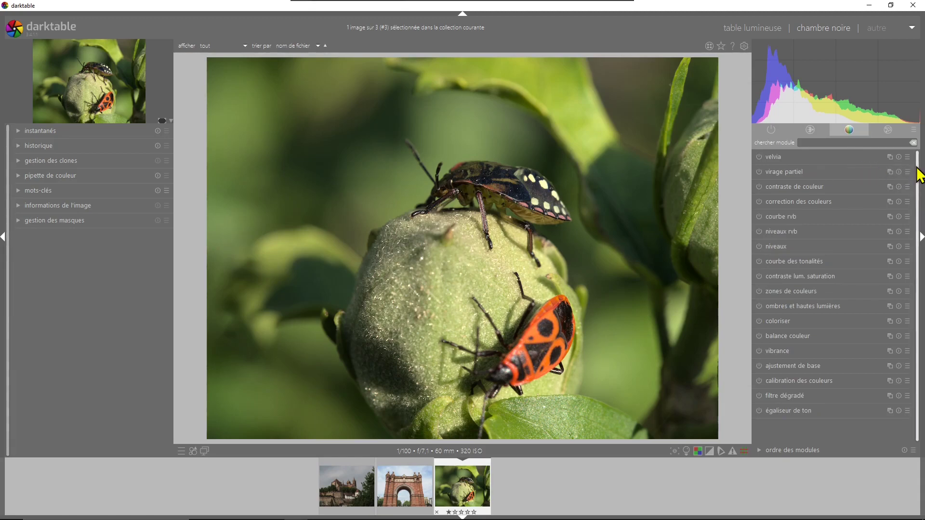
{"action": "left_click", "coordinate": [886, 133]}
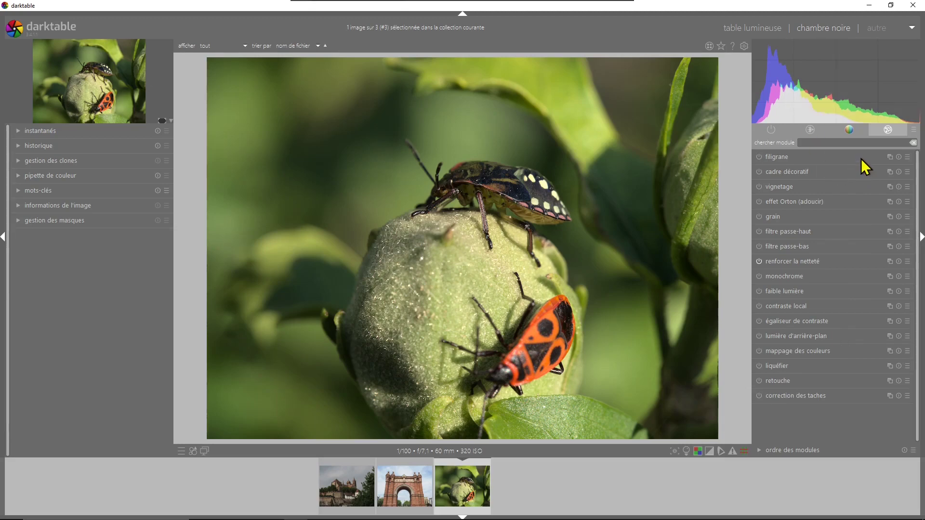
{"action": "left_click", "coordinate": [814, 129]}
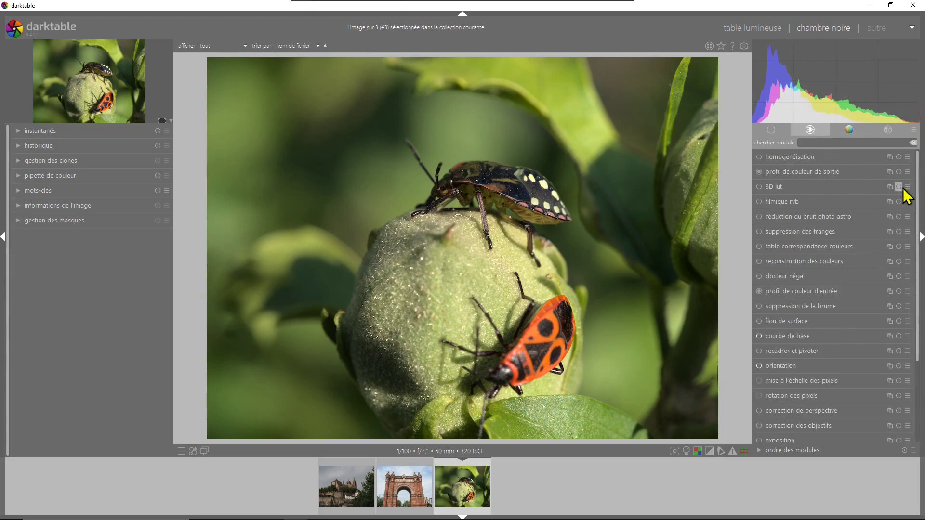
{"action": "left_click_drag", "start_coordinate": [917, 190], "coordinate": [922, 241]}
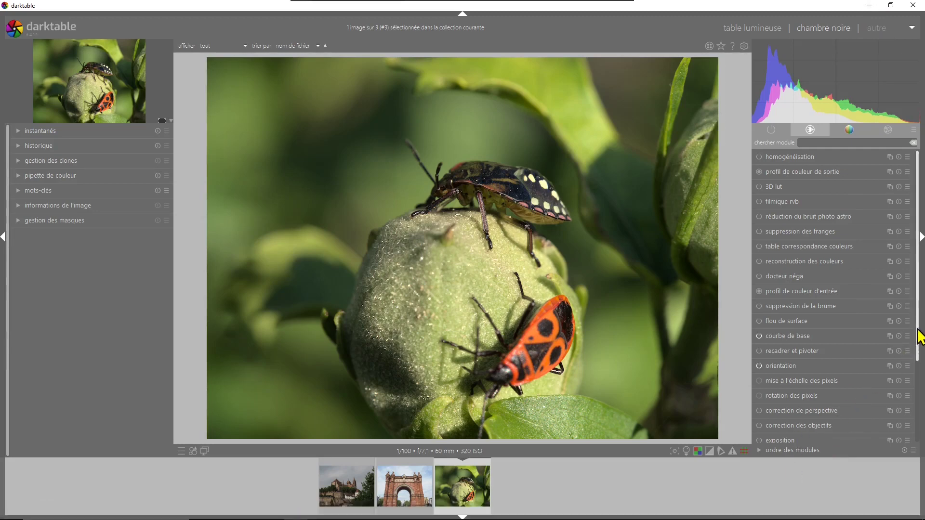
{"action": "left_click_drag", "start_coordinate": [919, 335], "coordinate": [920, 311]}
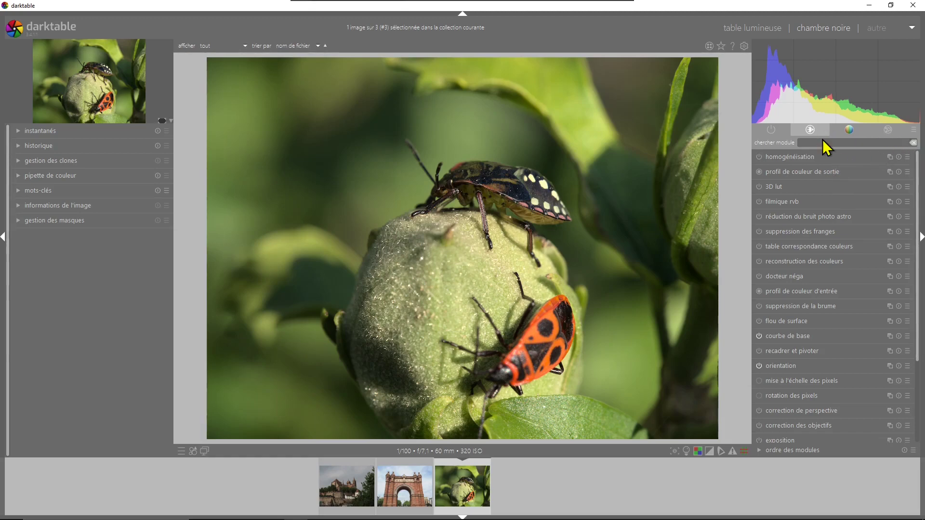
Open the module layout preset manager and widen its window on both sides.
{"action": "left_click", "coordinate": [914, 131]}
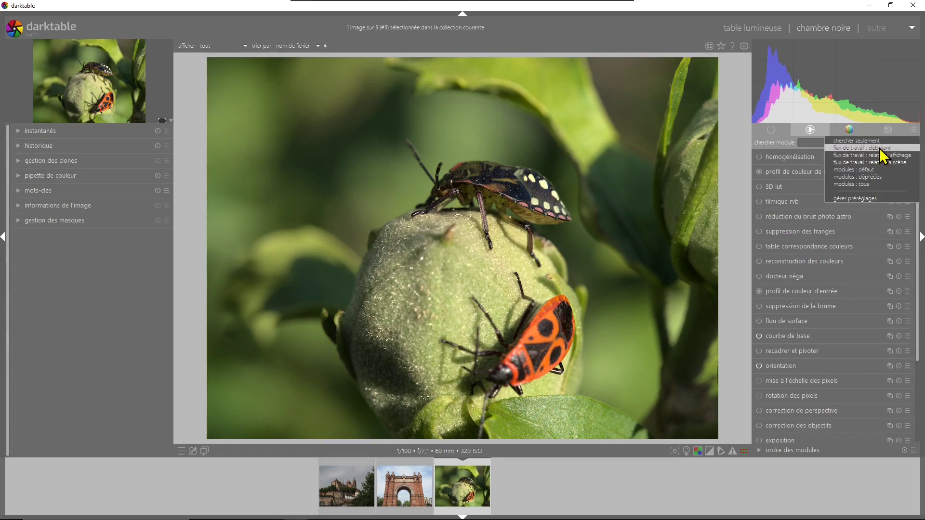
{"action": "left_click", "coordinate": [853, 204]}
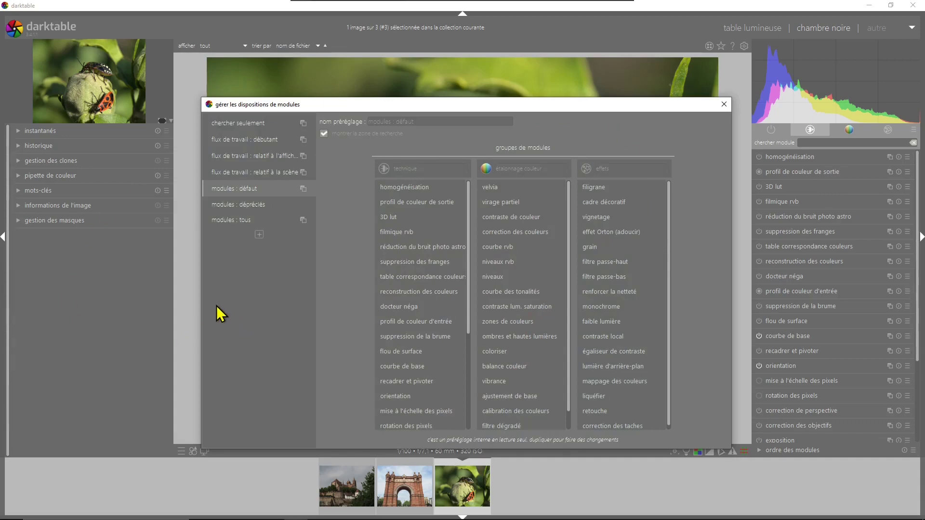
{"action": "left_click_drag", "start_coordinate": [198, 308], "coordinate": [32, 309]}
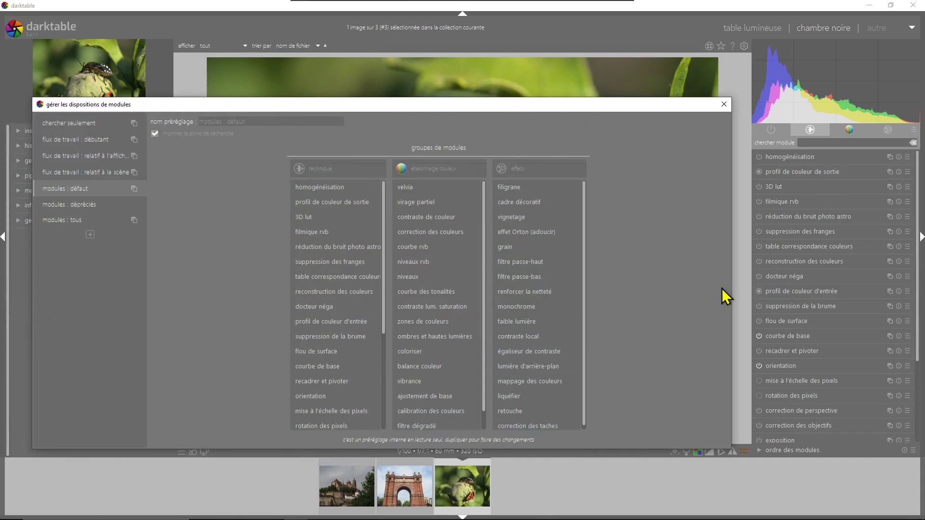
{"action": "left_click_drag", "start_coordinate": [733, 289], "coordinate": [909, 281]}
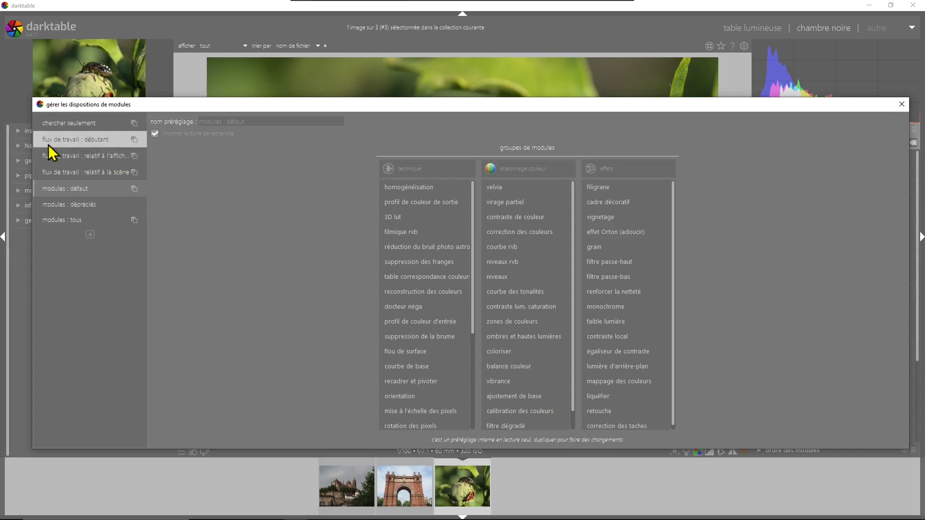
Review the module groups in the built-in layouts "débutant", "relatif à l'affichage", "défaut", "dépréciés" and "tous".
{"action": "left_click", "coordinate": [92, 140]}
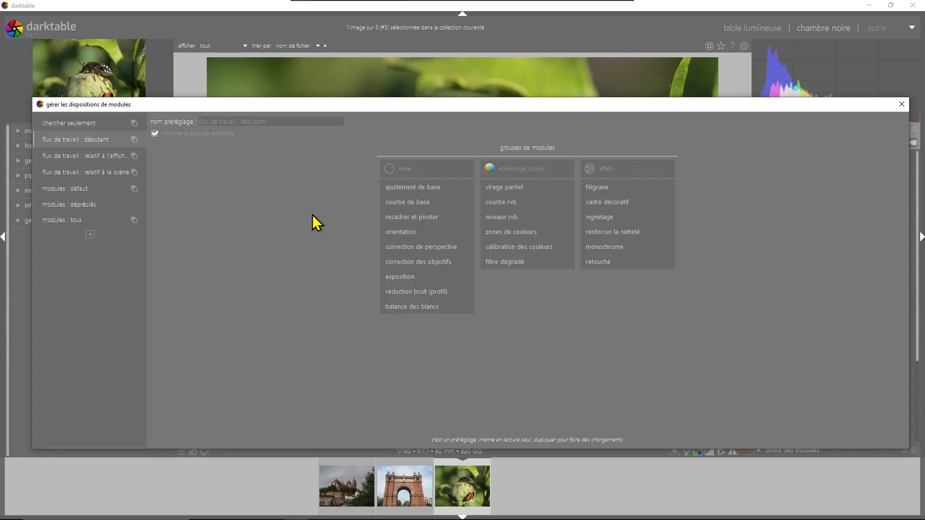
{"action": "left_click", "coordinate": [109, 159]}
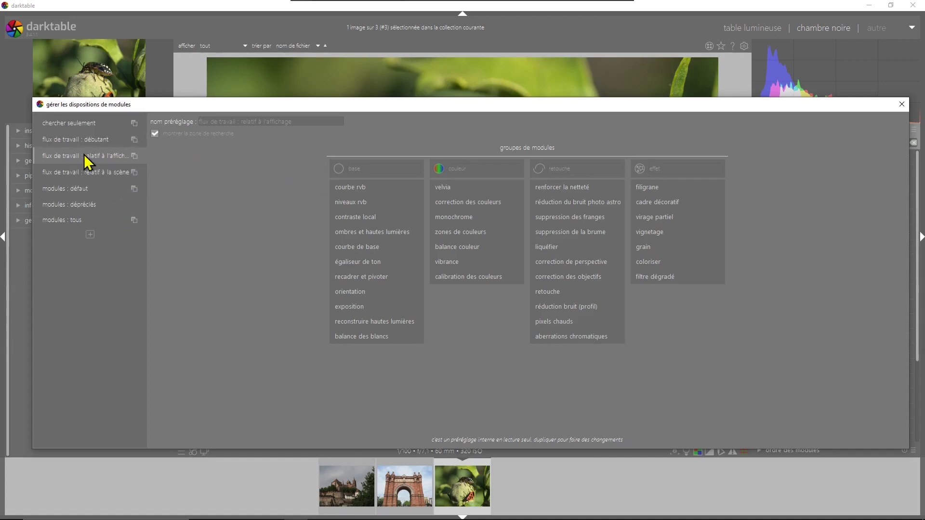
{"action": "left_click", "coordinate": [72, 196]}
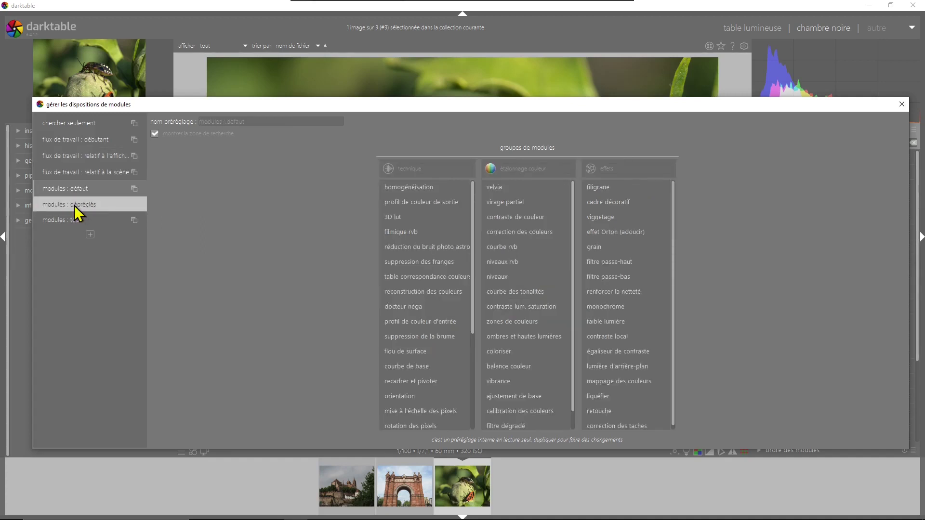
{"action": "left_click", "coordinate": [76, 206]}
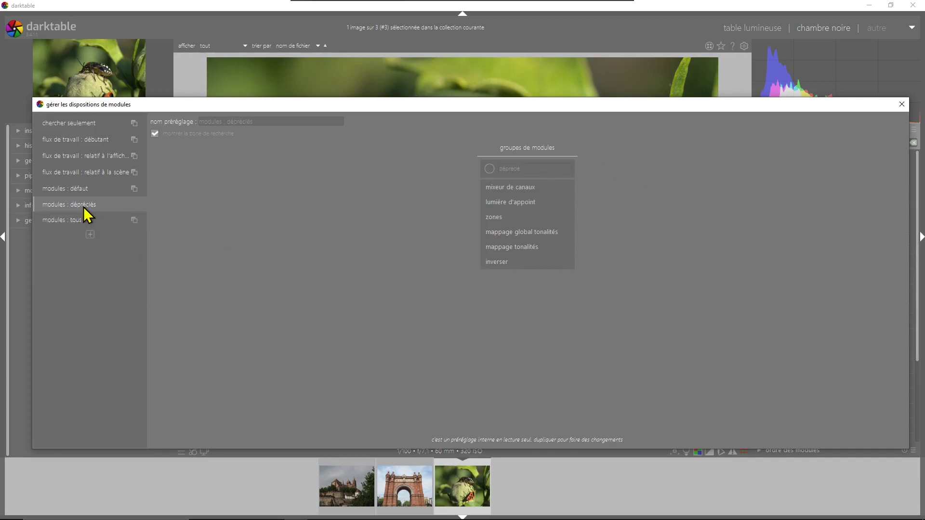
{"action": "left_click", "coordinate": [62, 221]}
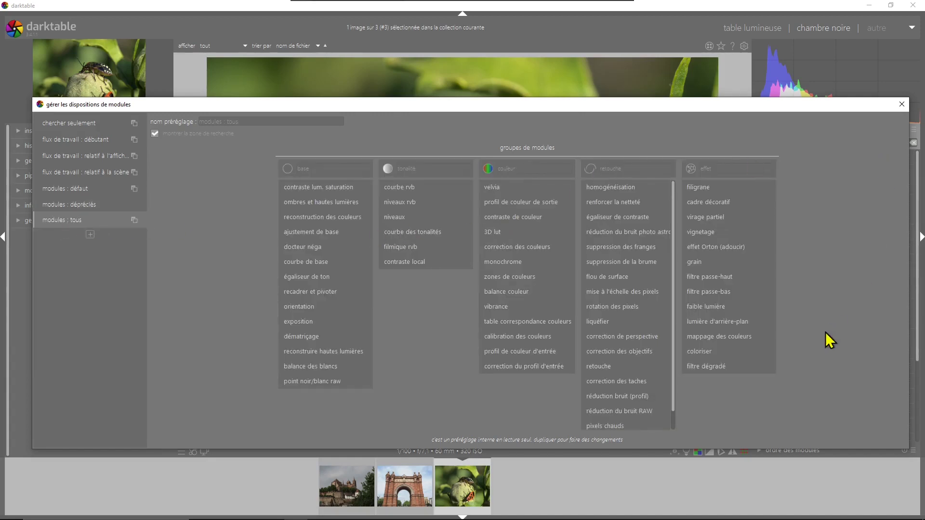
Duplicate the layout "flux de travail : relatif à l'affichage" and name the copy "Mon workflow".
{"action": "left_click", "coordinate": [74, 159]}
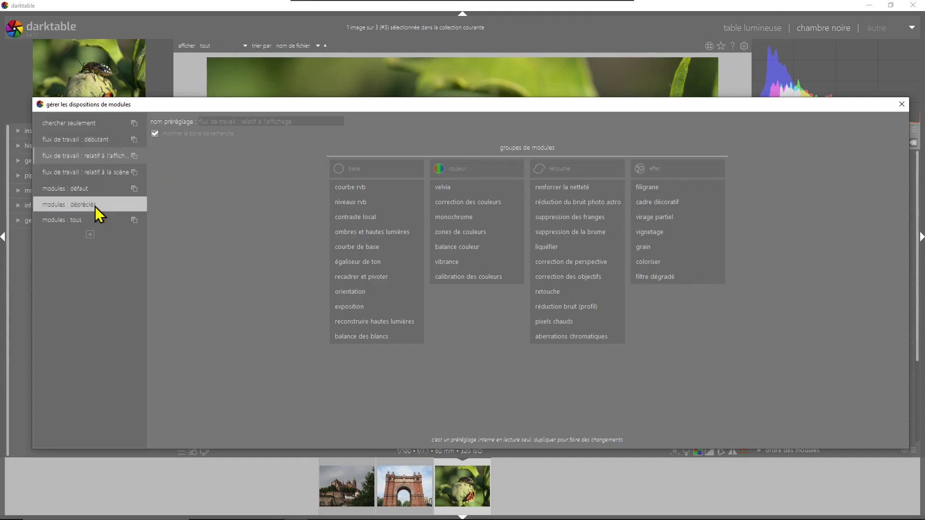
{"action": "left_click", "coordinate": [134, 157]}
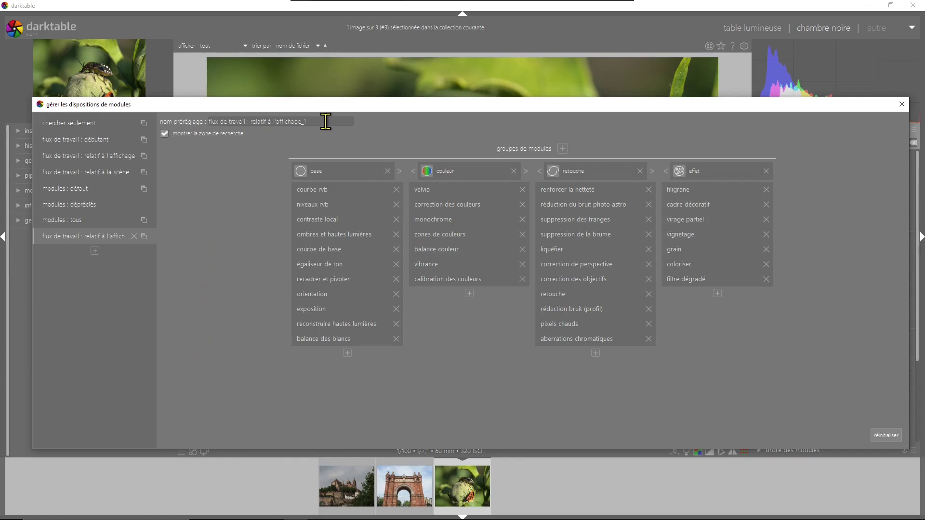
{"action": "left_click_drag", "start_coordinate": [324, 122], "coordinate": [205, 124]}
{"action": "type", "text": "Mon workflow"}
{"action": "left_click_drag", "start_coordinate": [910, 181], "coordinate": [773, 195]}
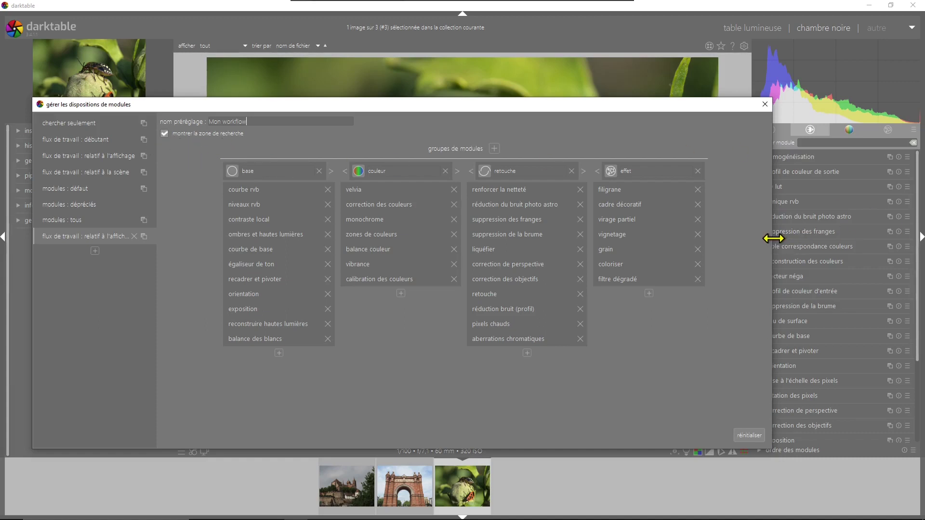
{"action": "left_click_drag", "start_coordinate": [773, 238], "coordinate": [903, 227]}
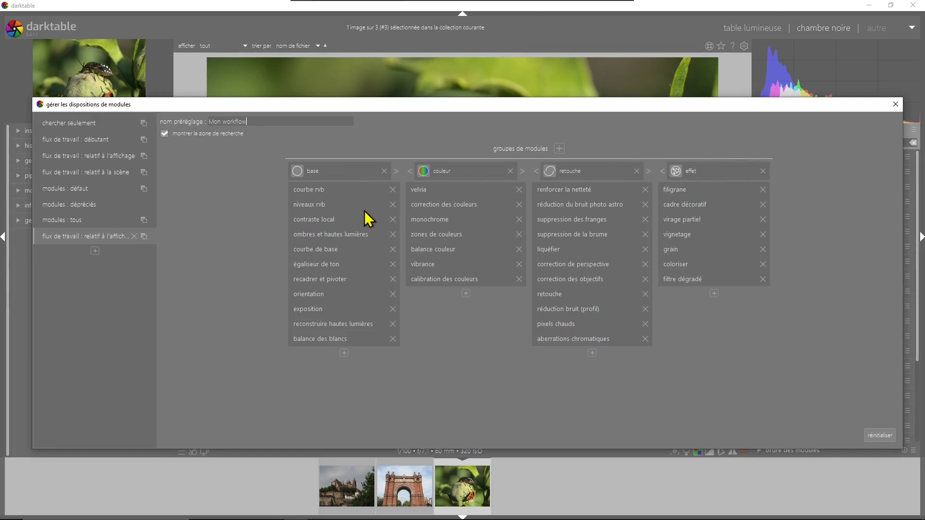
Rename the "base" group of the custom layout "base 1" and remove the "orientation" module from it.
{"action": "left_click", "coordinate": [327, 173]}
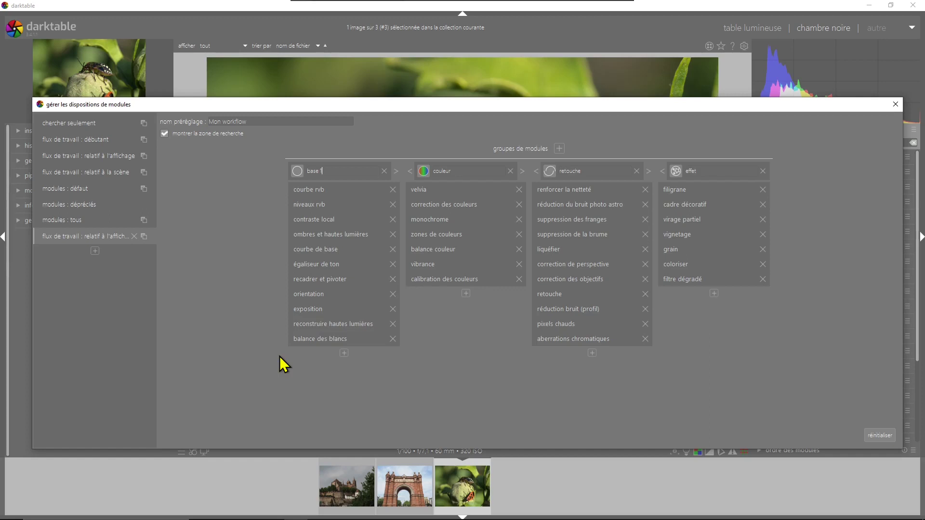
{"action": "left_click", "coordinate": [392, 295]}
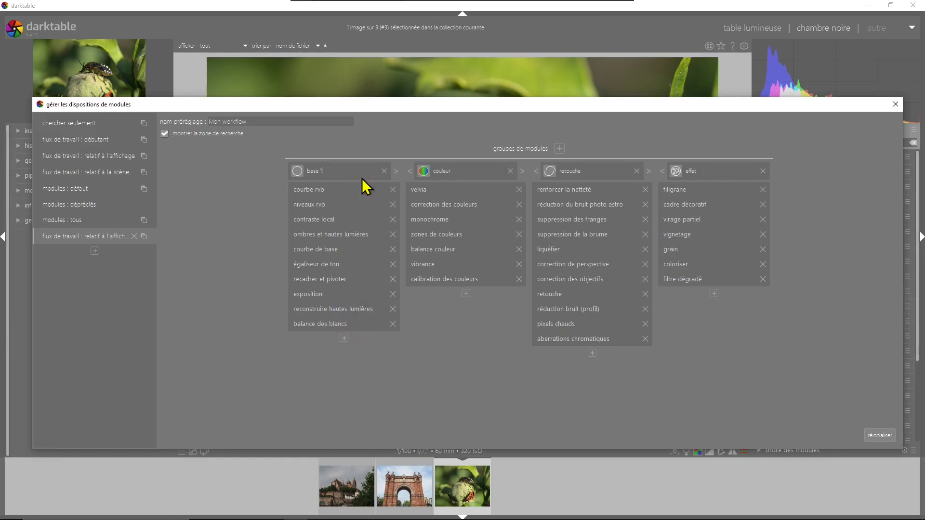
Add the "égaliseur de contraste" module to the "base 1" group.
{"action": "left_click", "coordinate": [344, 338]}
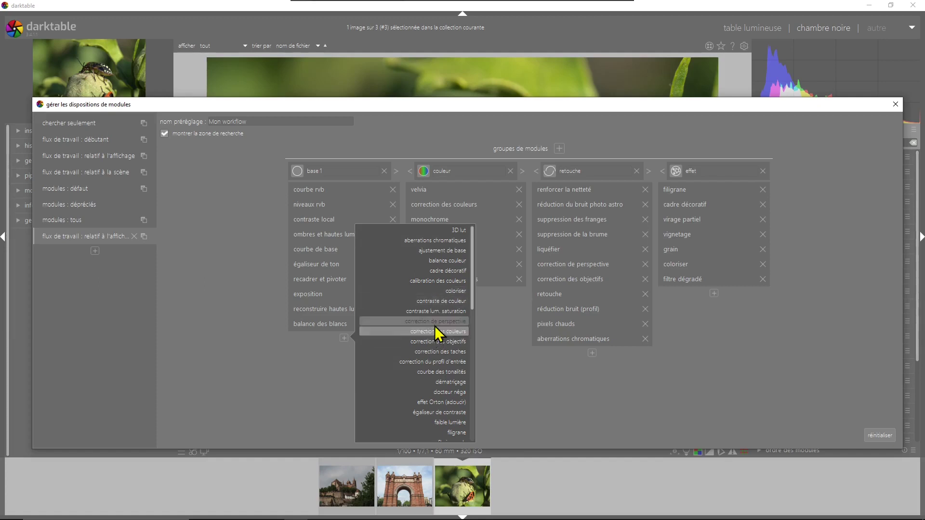
{"action": "scroll", "coordinate": [437, 334], "scroll_direction": "down", "scroll_amount": 3}
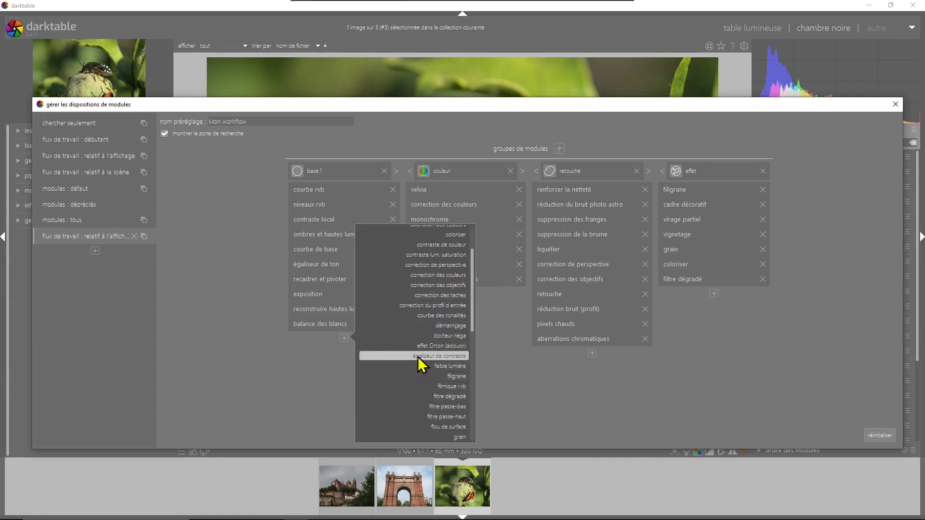
{"action": "left_click", "coordinate": [445, 359]}
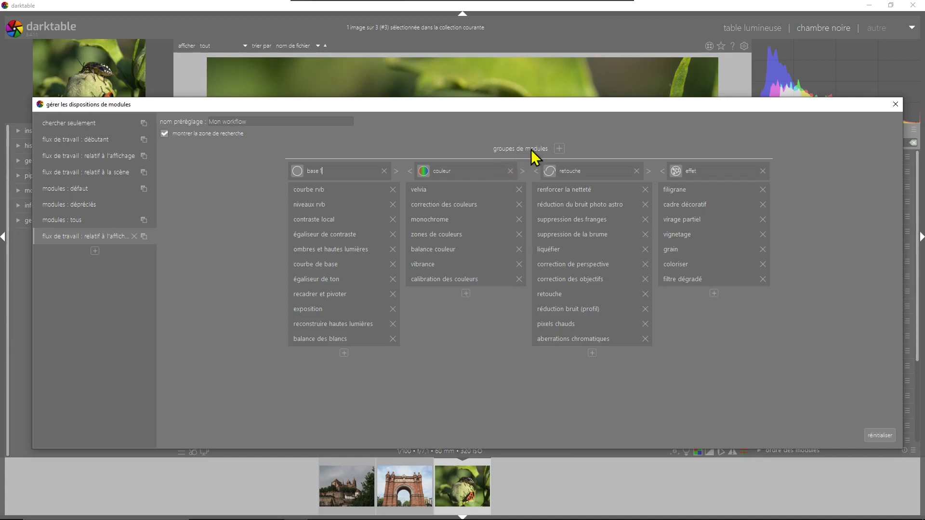
Add a new module group to the layout and name it "base 2".
{"action": "left_click", "coordinate": [559, 149]}
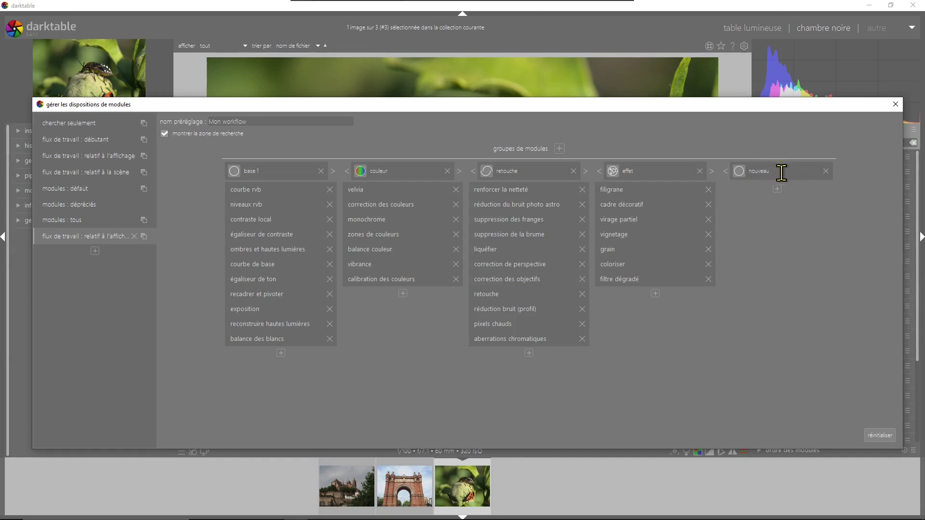
{"action": "key", "text": "BackSpace"}
{"action": "key", "text": "BackSpace"}
{"action": "key", "text": "BackSpace"}
{"action": "key", "text": "BackSpace"}
{"action": "key", "text": "BackSpace"}
{"action": "key", "text": "BackSpace"}
{"action": "key", "text": "BackSpace"}
Move the "base 2" group directly after "base 1" and give it the favoris icon.
{"action": "left_click", "coordinate": [726, 172]}
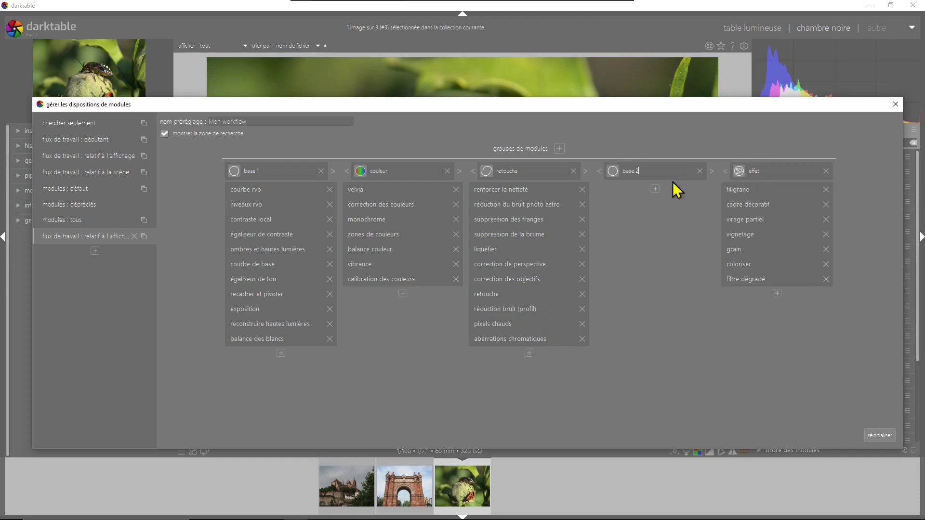
{"action": "left_click", "coordinate": [600, 172]}
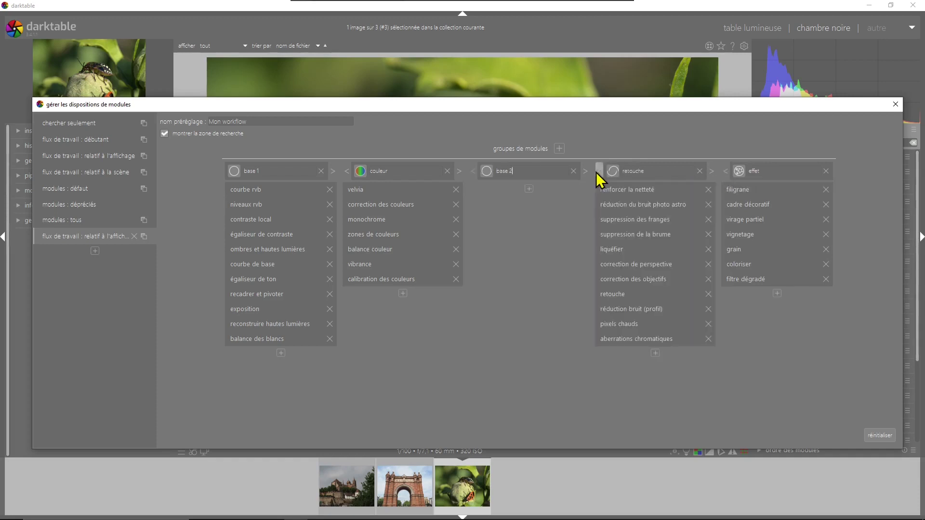
{"action": "left_click", "coordinate": [473, 172]}
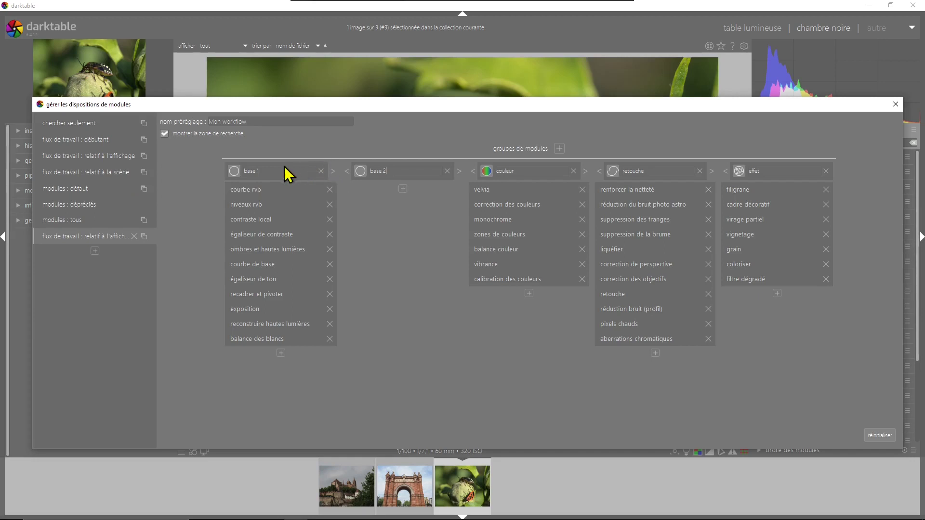
{"action": "left_click", "coordinate": [360, 172]}
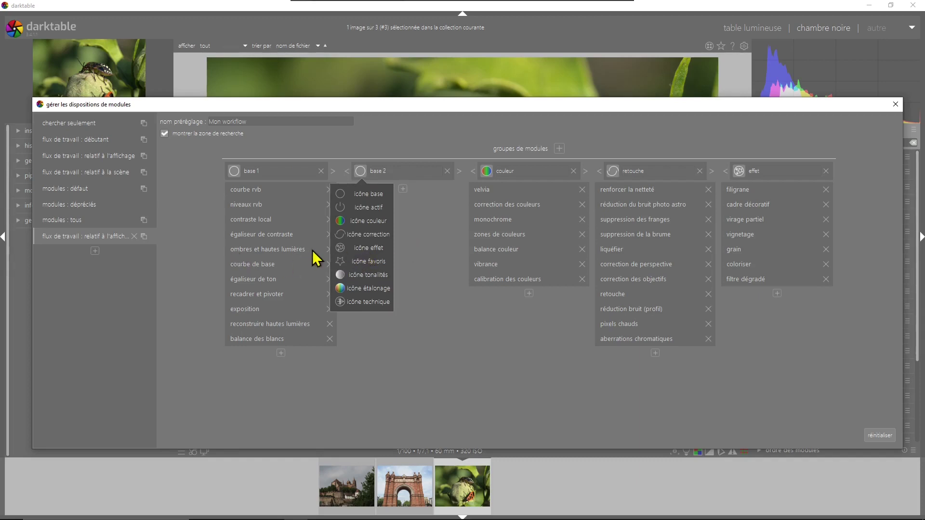
{"action": "left_click", "coordinate": [340, 263]}
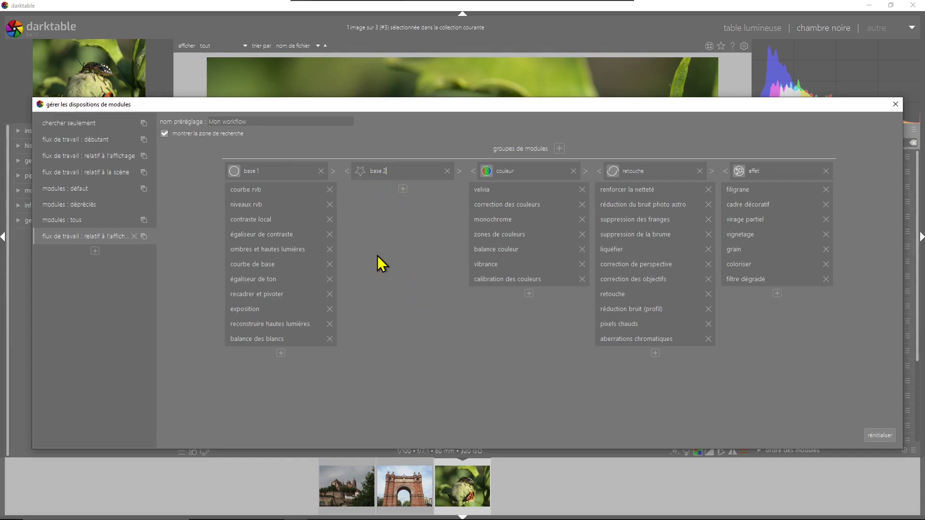
Add the "monochrome" module to the "base 2" group and close the layout manager.
{"action": "left_click", "coordinate": [403, 189]}
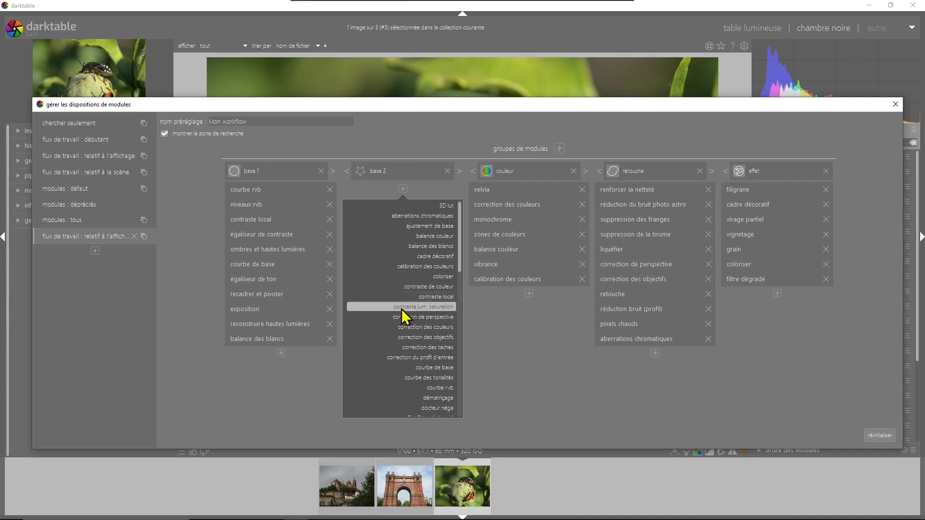
{"action": "scroll", "coordinate": [408, 322], "scroll_direction": "down", "scroll_amount": 8}
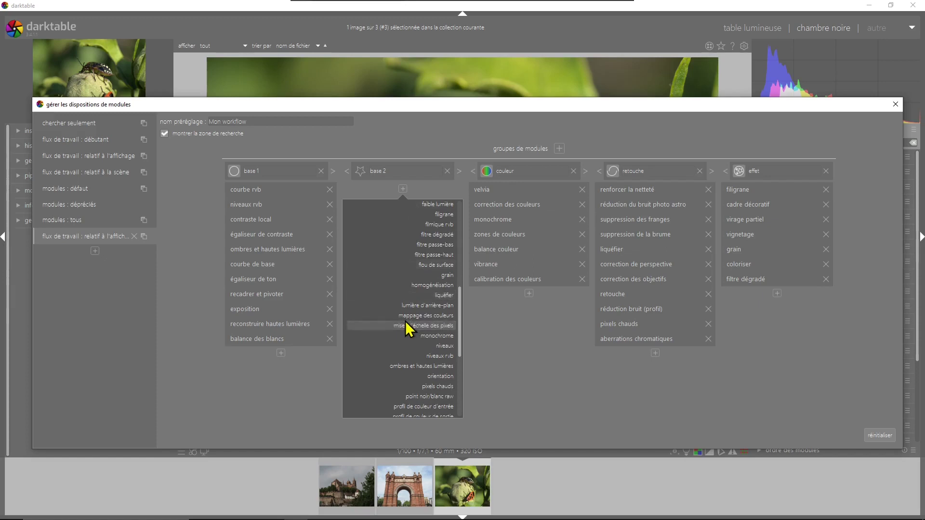
{"action": "left_click", "coordinate": [439, 337]}
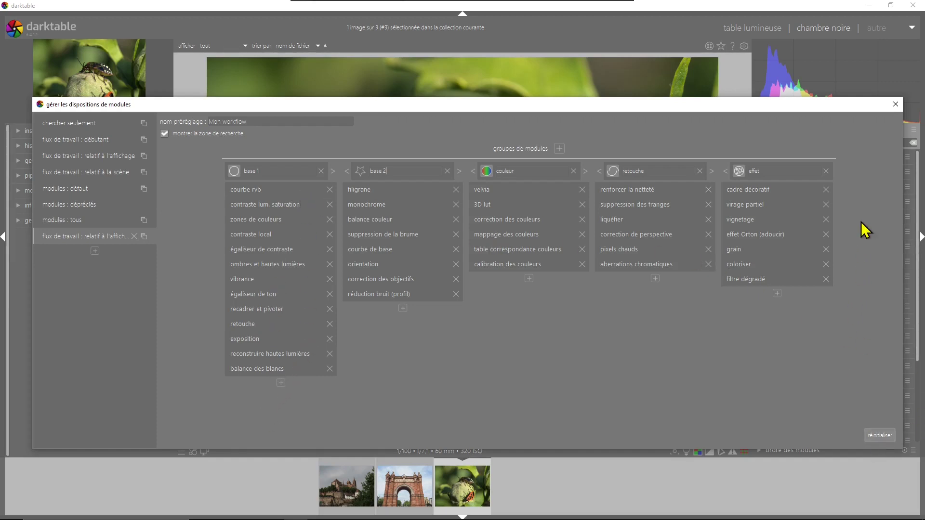
{"action": "left_click", "coordinate": [895, 104]}
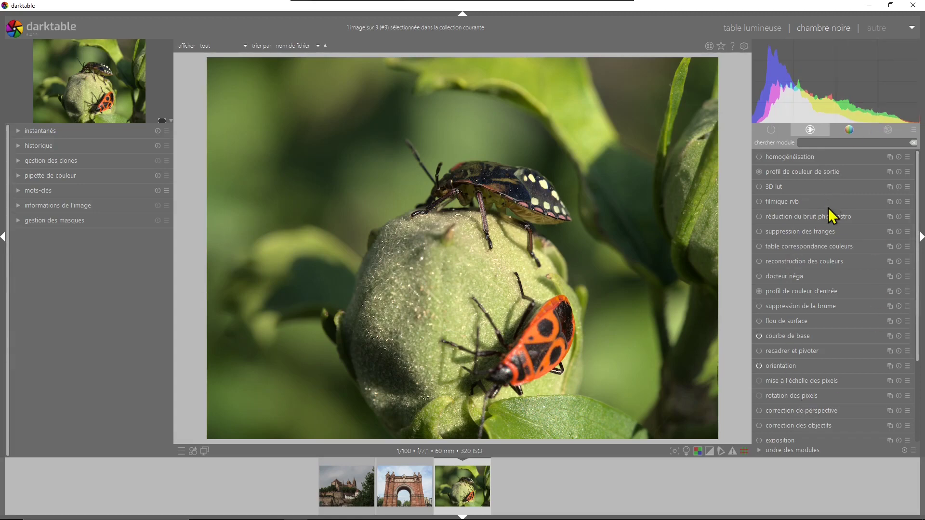
Apply the "Mon workflow" module layout in the darkroom and show its "base 2" group.
{"action": "left_click", "coordinate": [914, 130]}
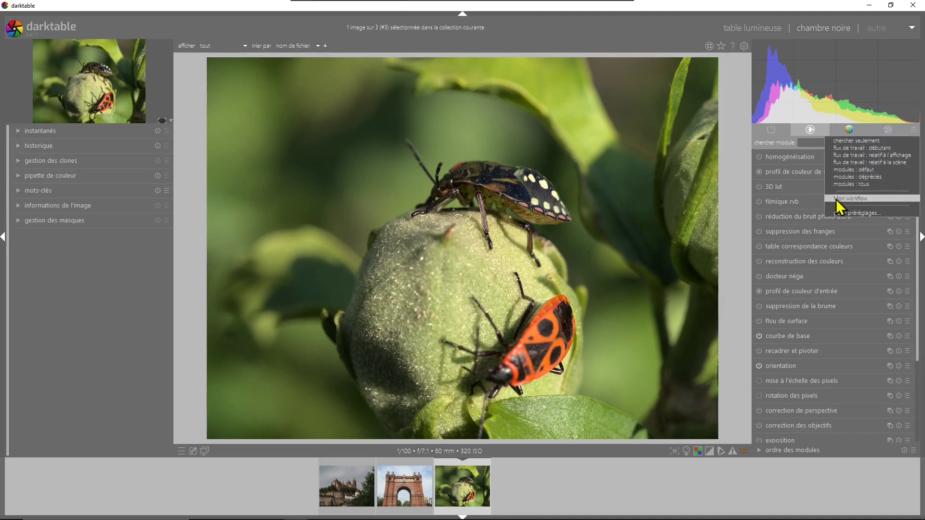
{"action": "left_click", "coordinate": [864, 199]}
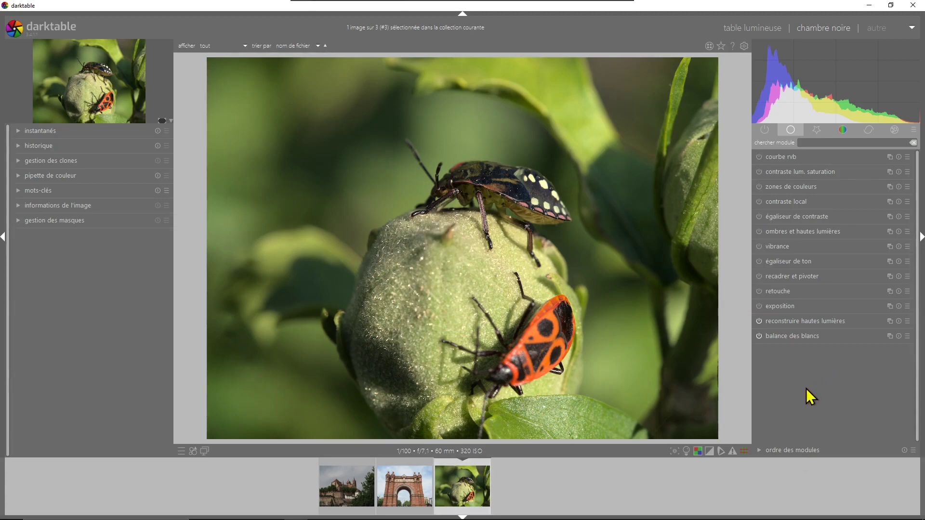
{"action": "left_click", "coordinate": [815, 132]}
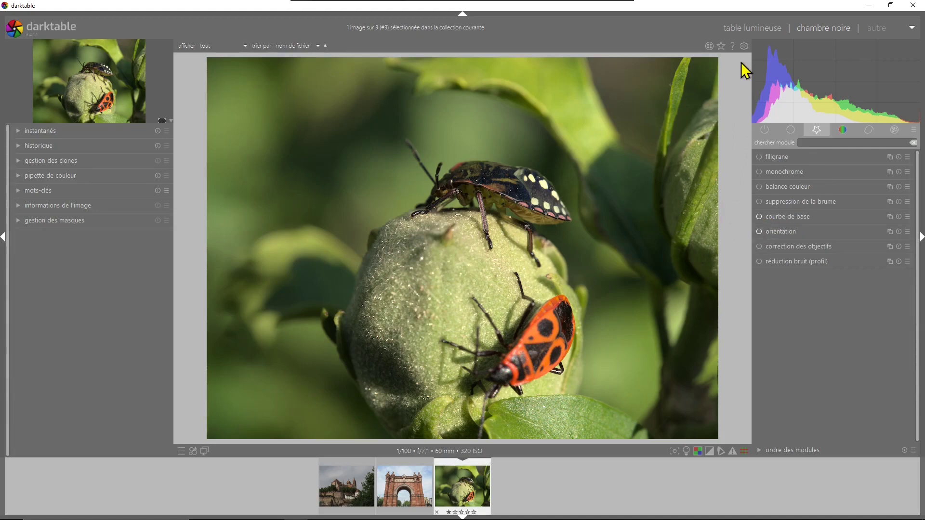
Review the processing (traitement) settings in the preferences, including the default workflow and camera base curve options.
{"action": "left_click", "coordinate": [744, 46]}
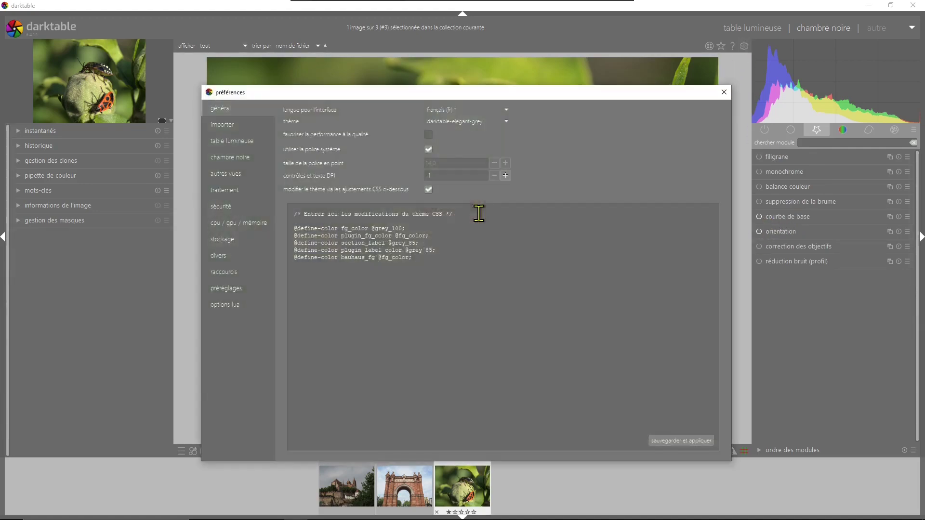
{"action": "left_click", "coordinate": [236, 191]}
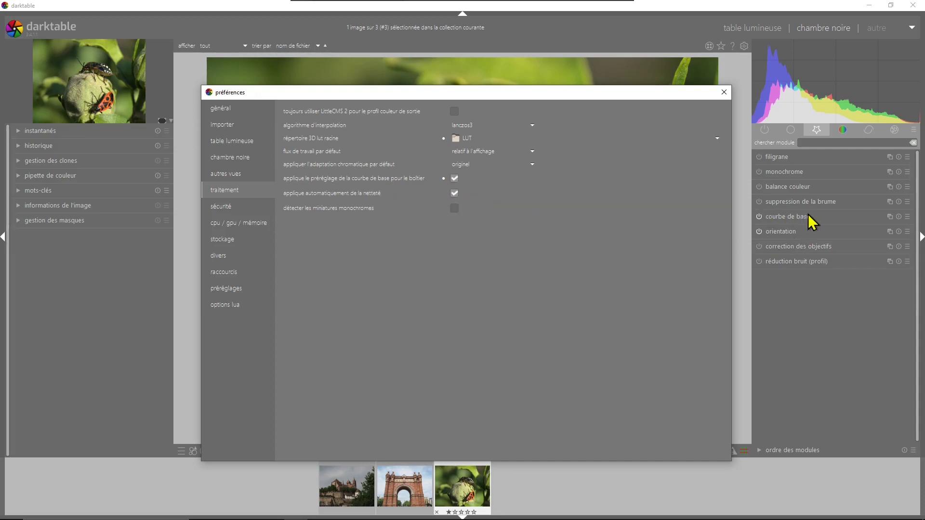
{"action": "left_click", "coordinate": [724, 92]}
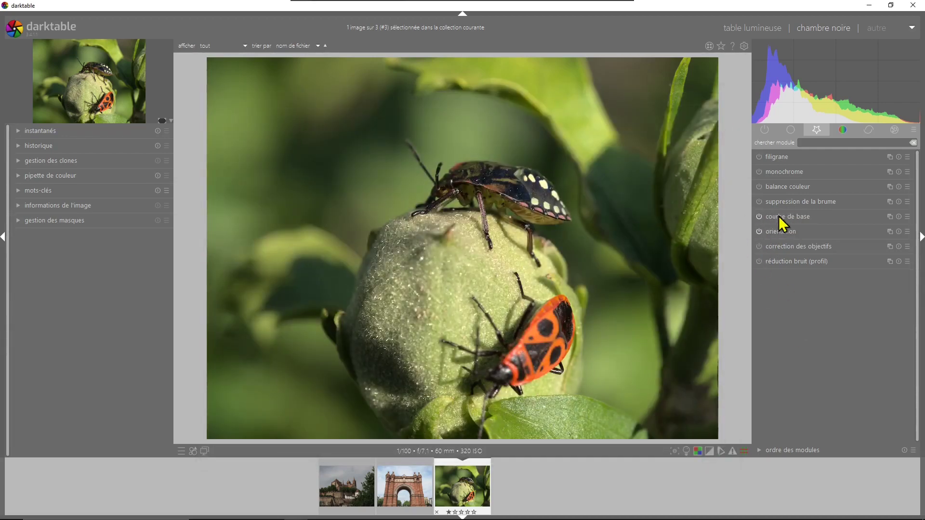
Try "correction des objectifs" on the insect photo, switching the module on and back off.
{"action": "mouse_move", "coordinate": [789, 217]}
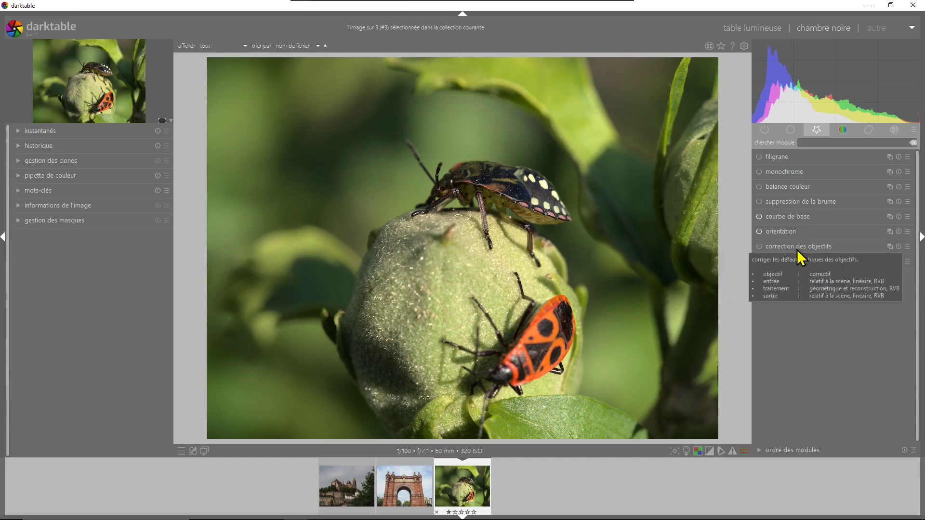
{"action": "left_click", "coordinate": [759, 246]}
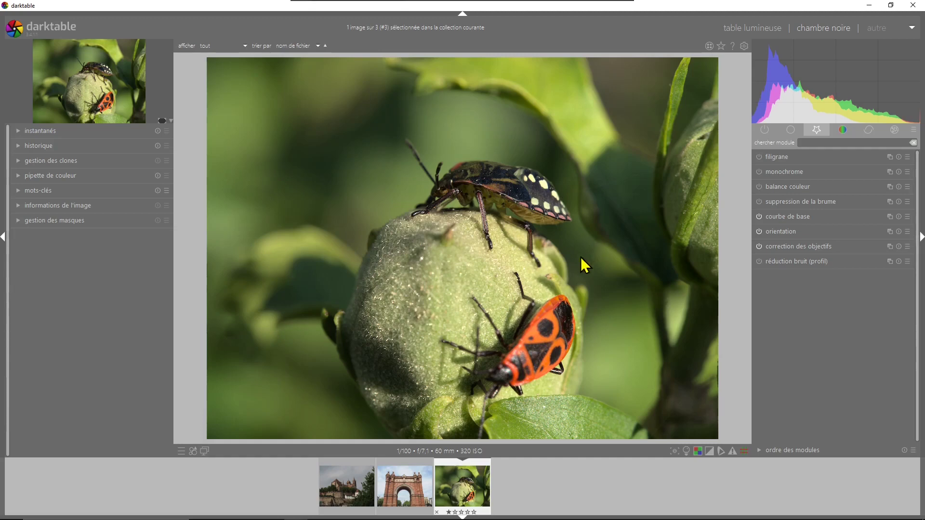
{"action": "left_click", "coordinate": [759, 247]}
Open the brick arch photo and enable "correction des objectifs", toggling it several times to compare the image with and without correction.
{"action": "left_click", "coordinate": [397, 481]}
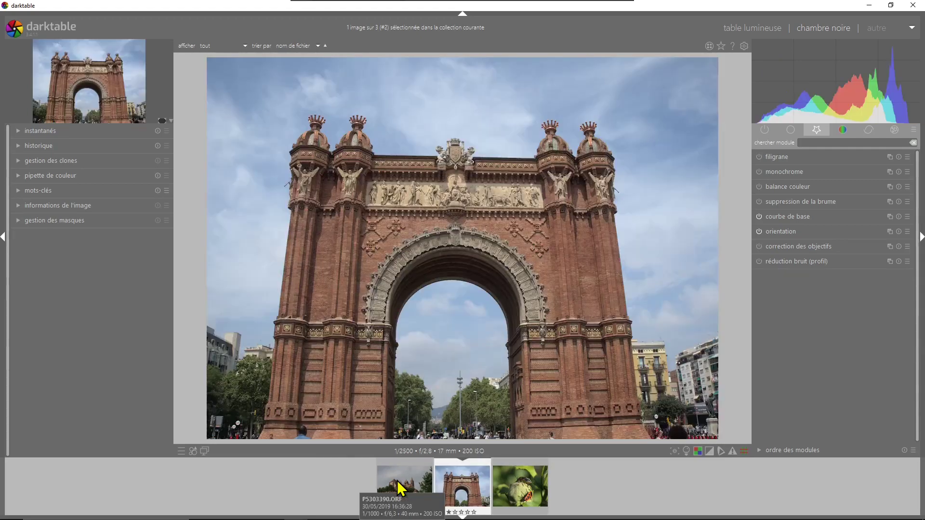
{"action": "left_click", "coordinate": [759, 246]}
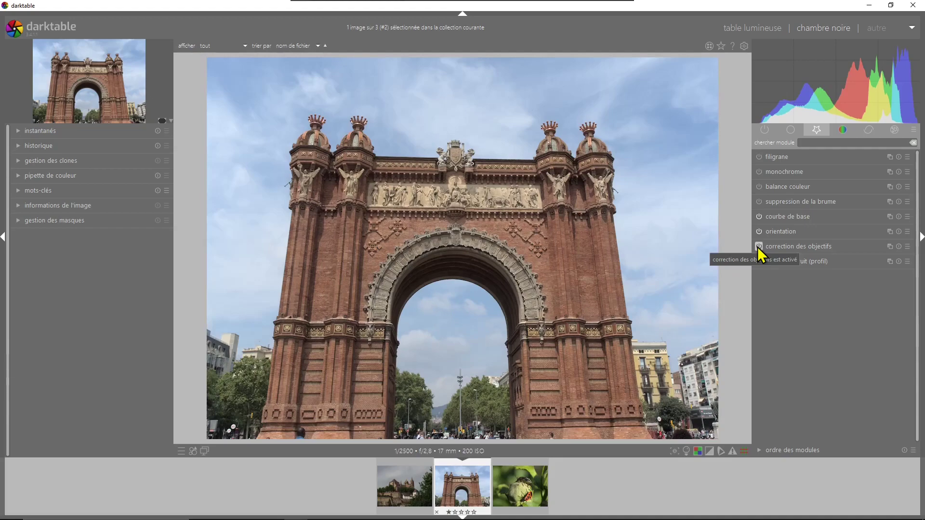
{"action": "left_click", "coordinate": [759, 246]}
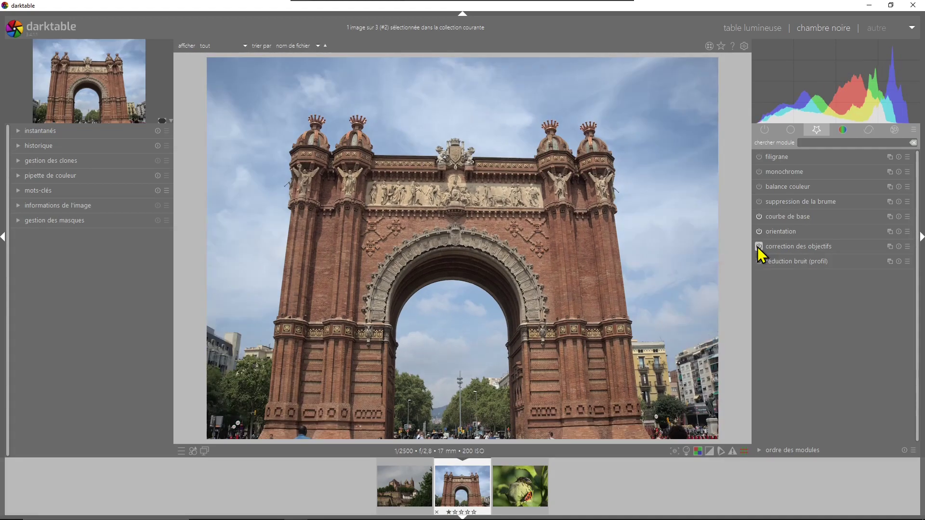
{"action": "left_click", "coordinate": [759, 246]}
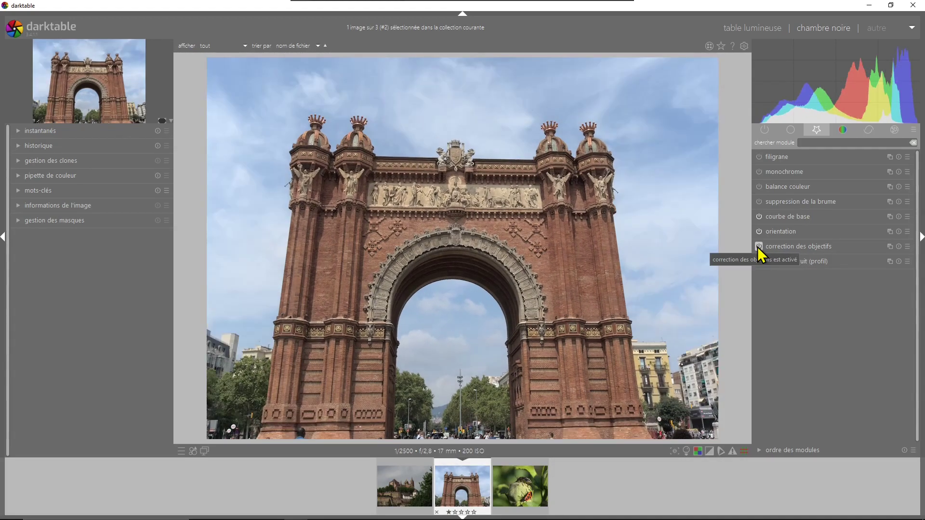
{"action": "left_click", "coordinate": [759, 247]}
{"action": "left_click", "coordinate": [759, 246]}
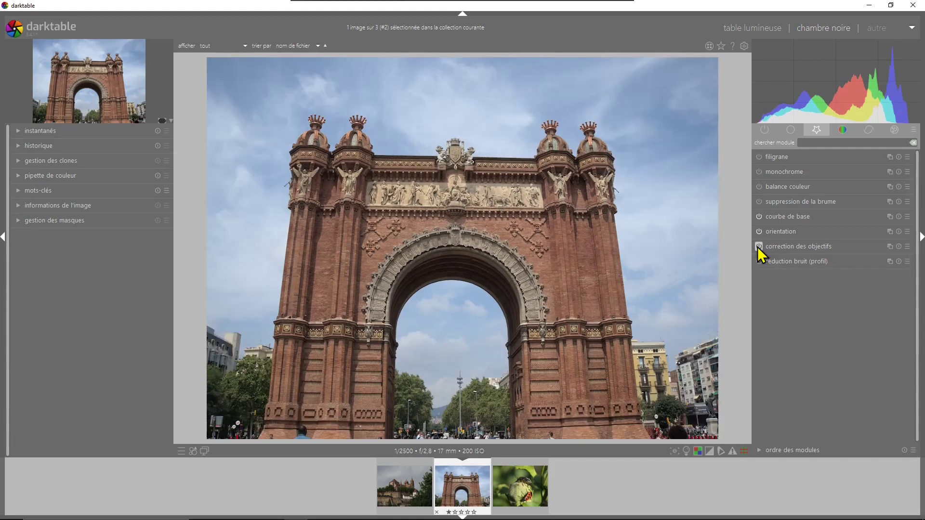
{"action": "left_click", "coordinate": [759, 247]}
{"action": "left_click", "coordinate": [759, 246]}
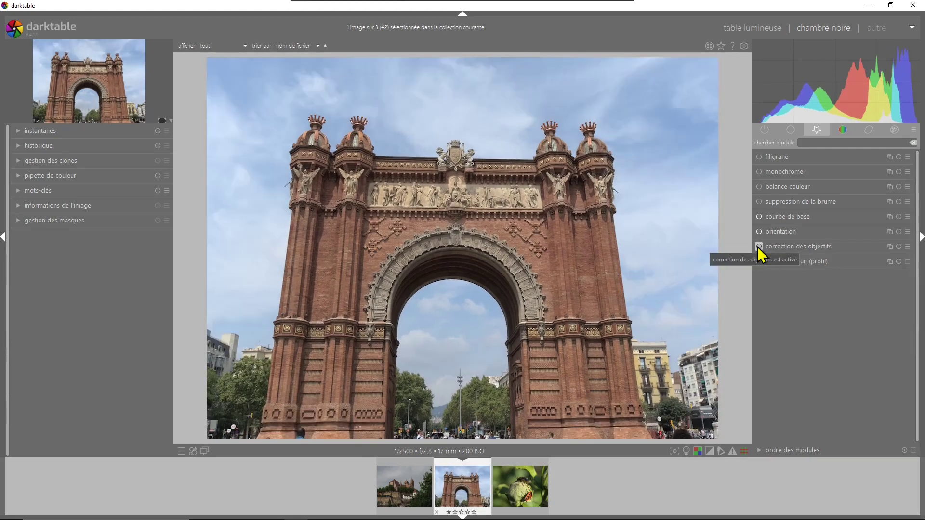
Examine the camera and lens settings of "correction des objectifs", compare the arch photo without and with it, and collapse the module.
{"action": "left_click", "coordinate": [792, 247]}
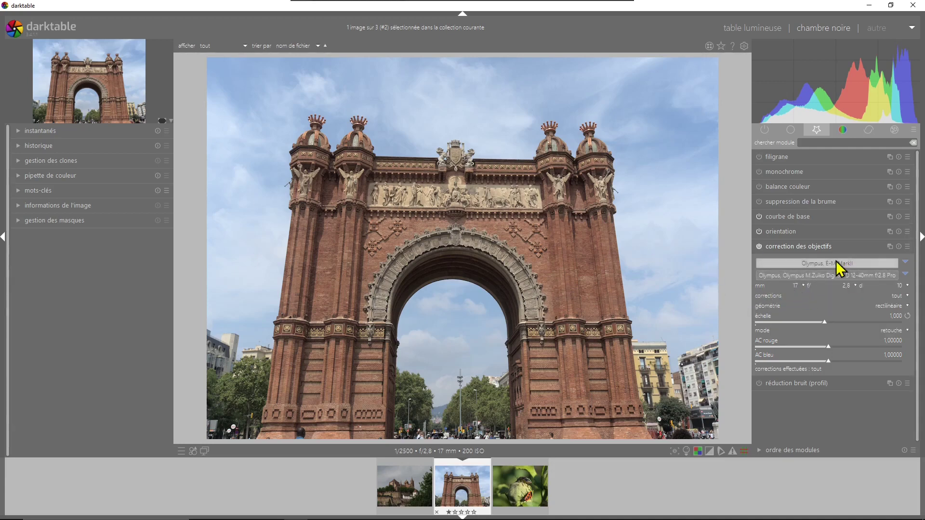
{"action": "left_click", "coordinate": [759, 247]}
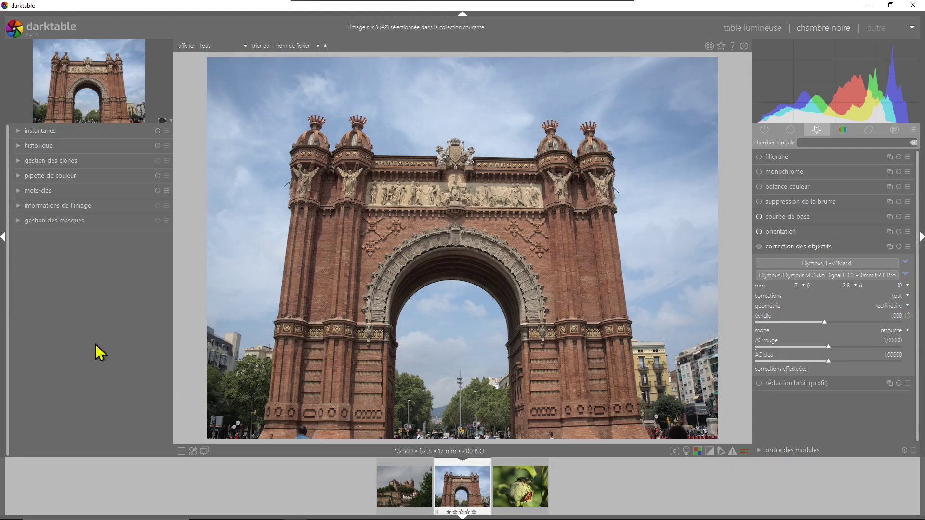
{"action": "left_click", "coordinate": [759, 247]}
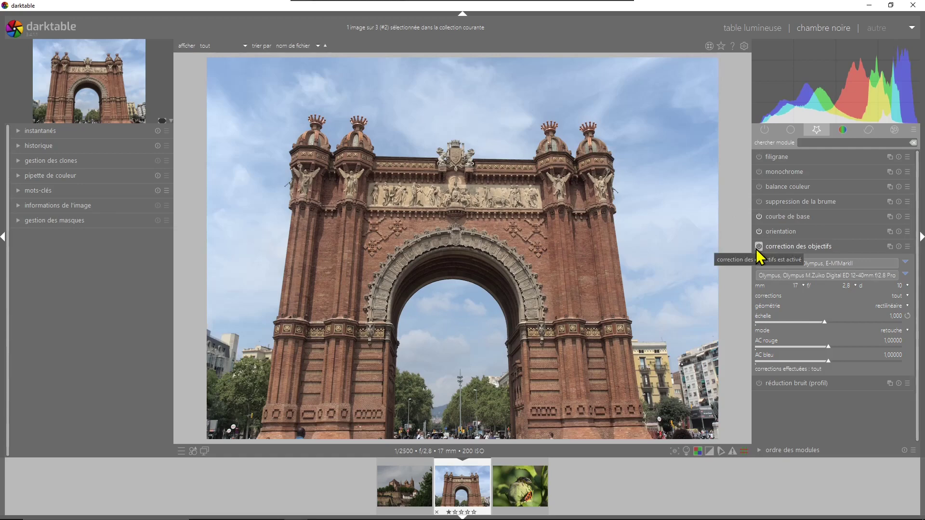
{"action": "left_click", "coordinate": [793, 248]}
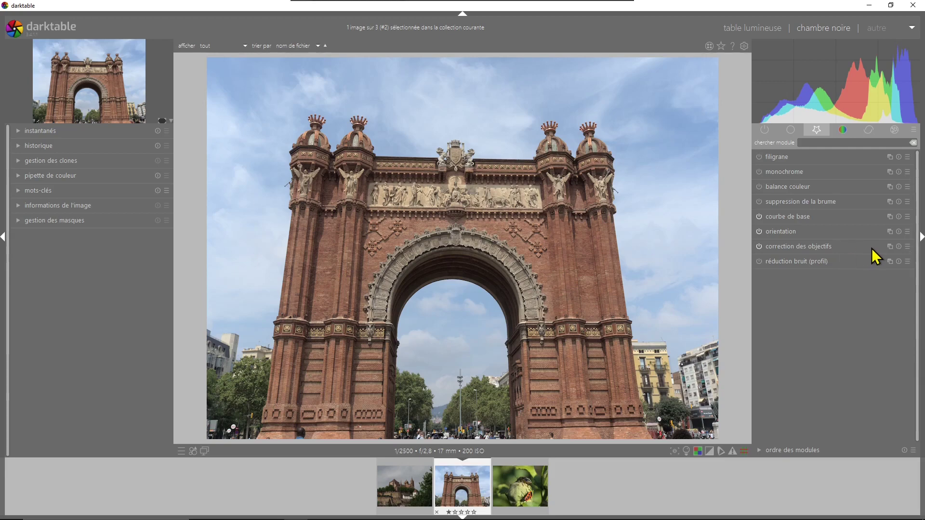
Create a preset named "defaut" for "correction des objectifs" that is automatically applied to matching images.
{"action": "left_click", "coordinate": [908, 251]}
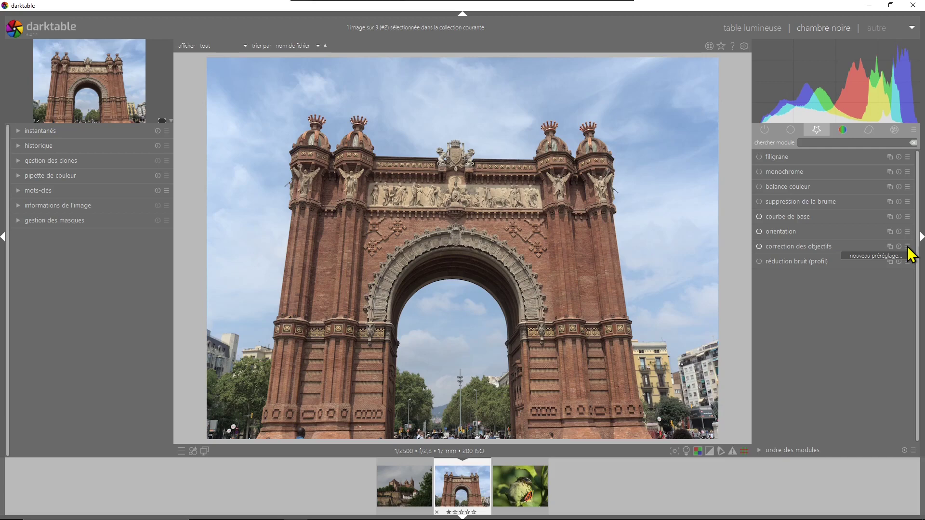
{"action": "left_click", "coordinate": [877, 258]}
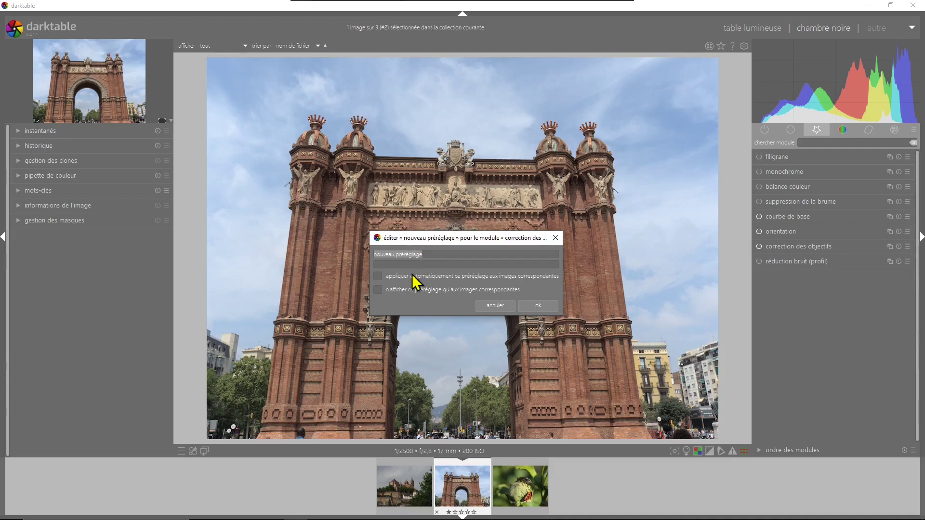
{"action": "type", "text": "c"}
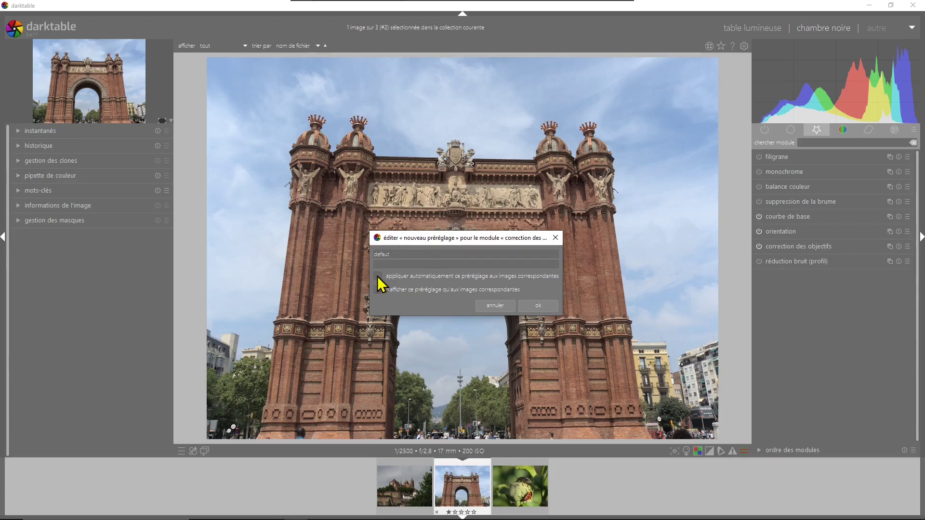
{"action": "left_click", "coordinate": [378, 276]}
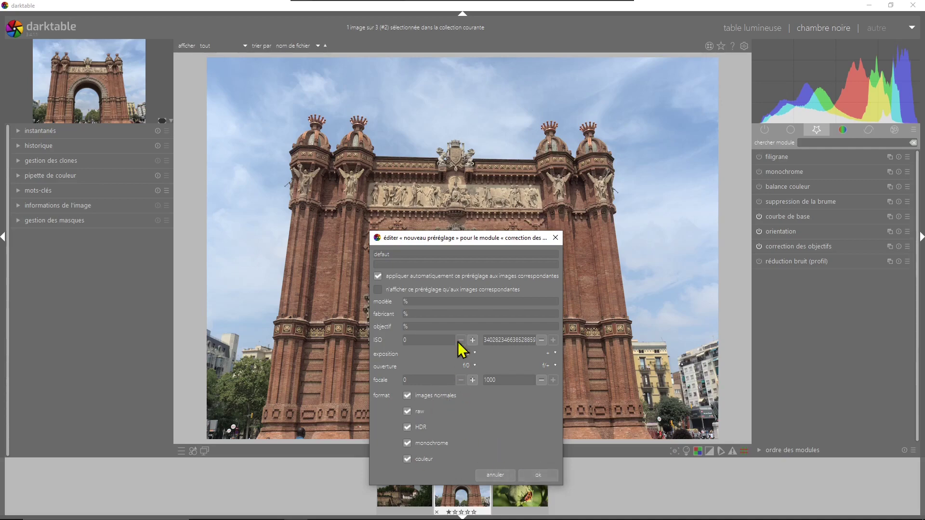
{"action": "left_click", "coordinate": [538, 475]}
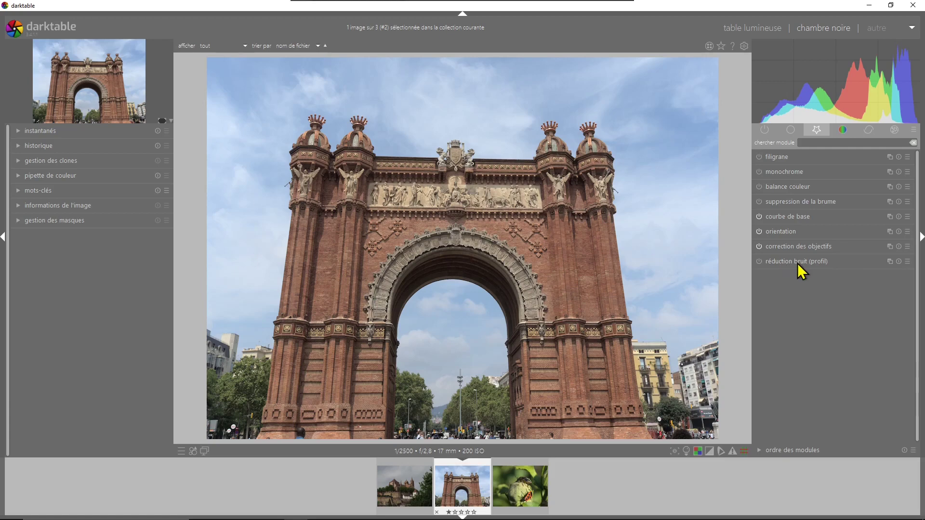
Enable "réduction bruit (profil)" and create its automatically applied preset "defaut" with a minimum ISO of 1600.
{"action": "mouse_move", "coordinate": [798, 271]}
{"action": "left_click", "coordinate": [760, 262]}
{"action": "left_click", "coordinate": [908, 261]}
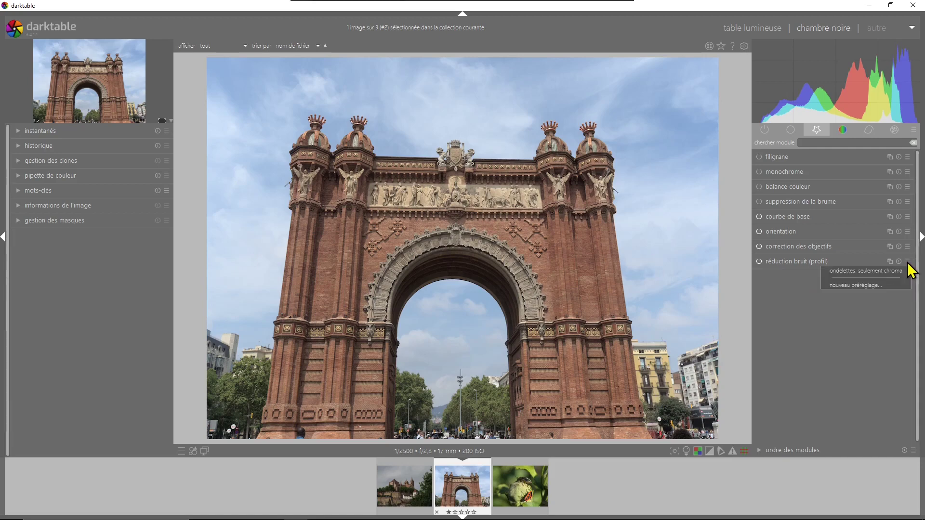
{"action": "left_click", "coordinate": [865, 286]}
{"action": "type", "text": "d"}
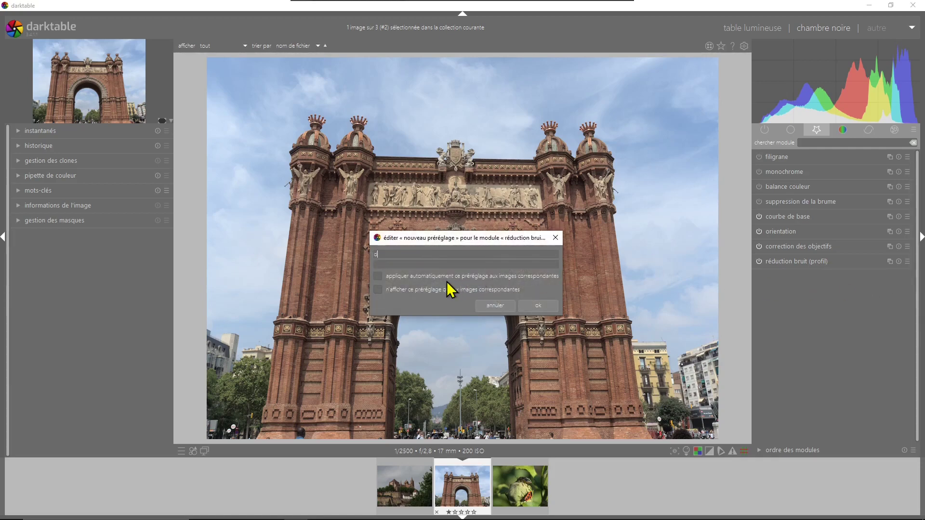
{"action": "type", "text": "efaut"}
{"action": "left_click", "coordinate": [379, 277]}
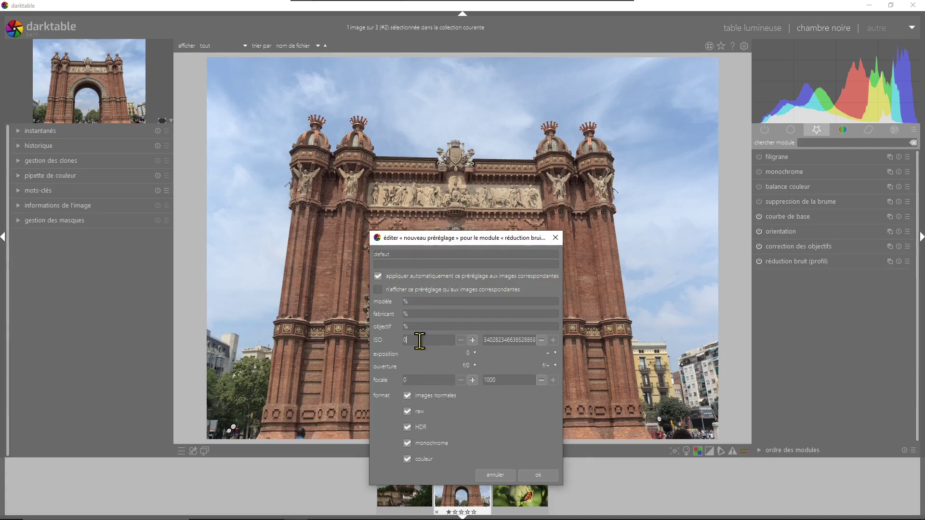
{"action": "type", "text": "1600"}
{"action": "left_click", "coordinate": [535, 475]}
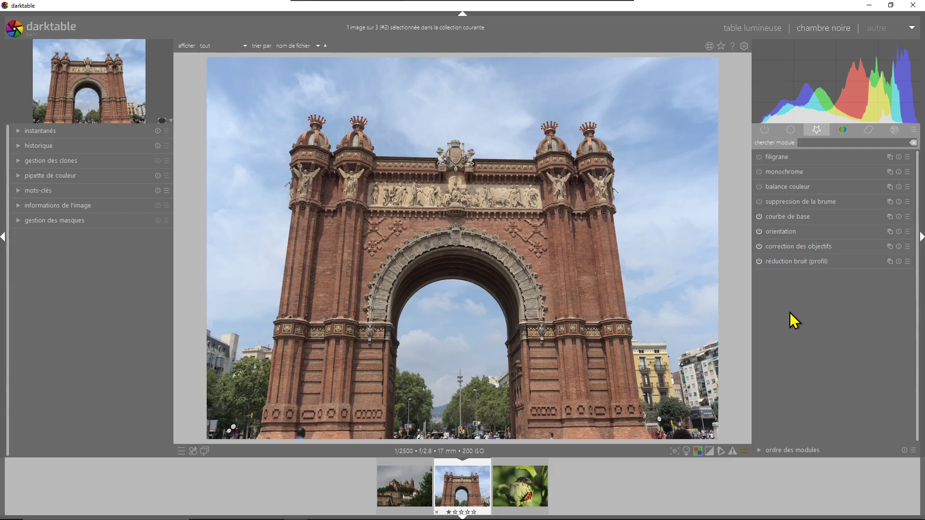
Open and close the general preferences, and display the module group containing "exposition" and "balance des blancs".
{"action": "left_click", "coordinate": [744, 46]}
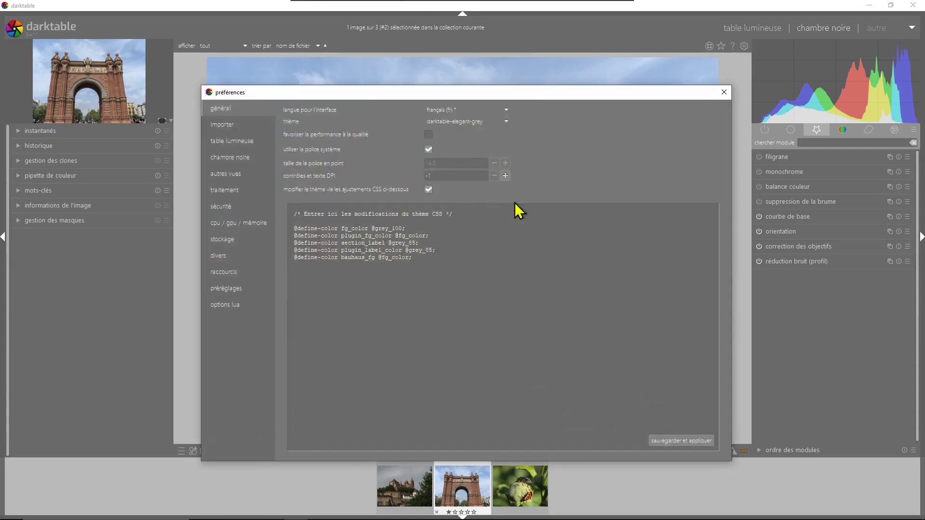
{"action": "left_click", "coordinate": [724, 91]}
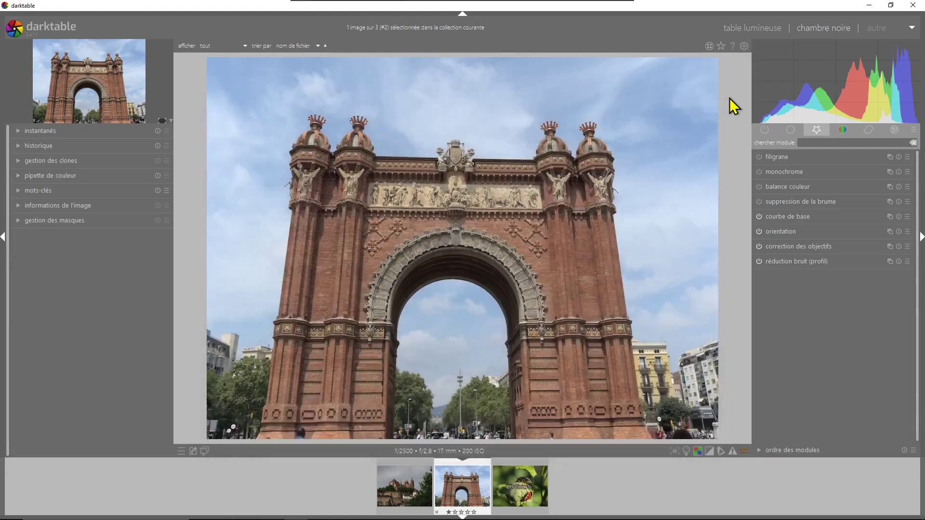
{"action": "mouse_move", "coordinate": [780, 93]}
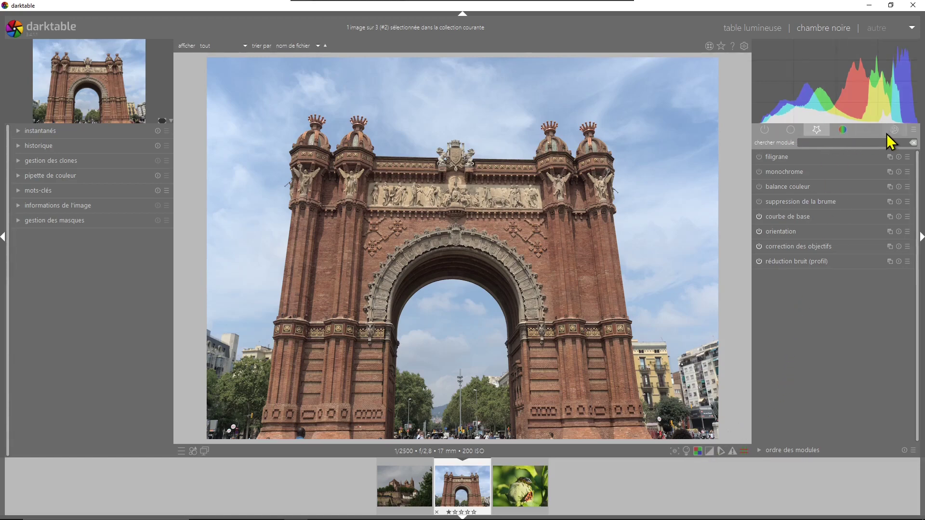
{"action": "left_click", "coordinate": [791, 130]}
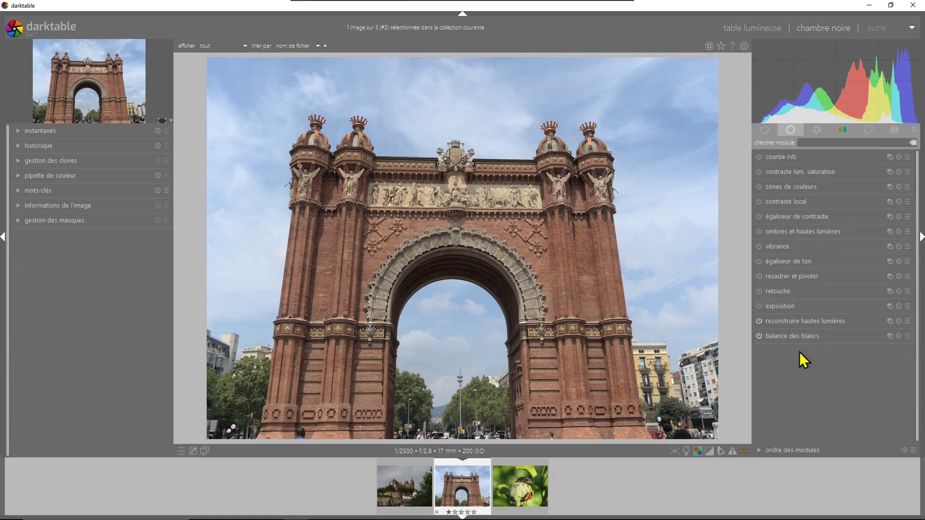